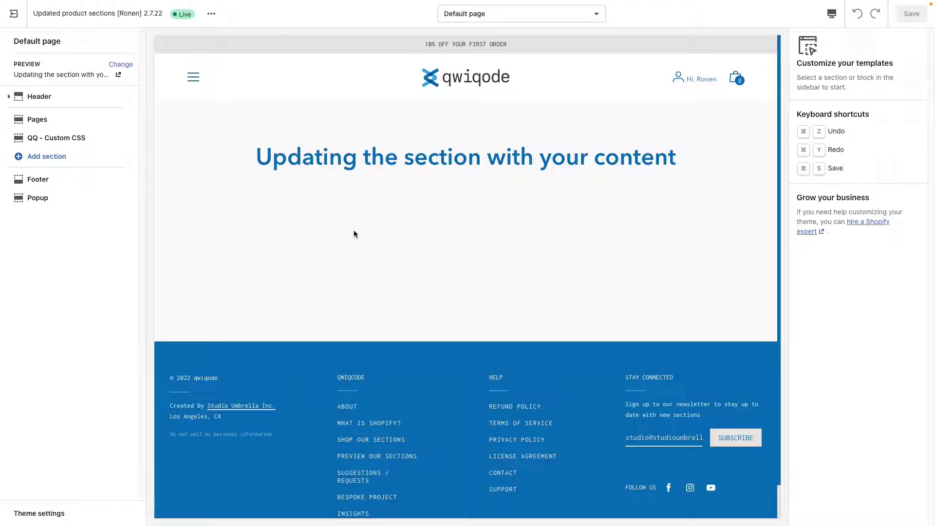
# Add a QQ - Multi Columns section to the Default page from the expanded section list
pyautogui.click(60, 160)
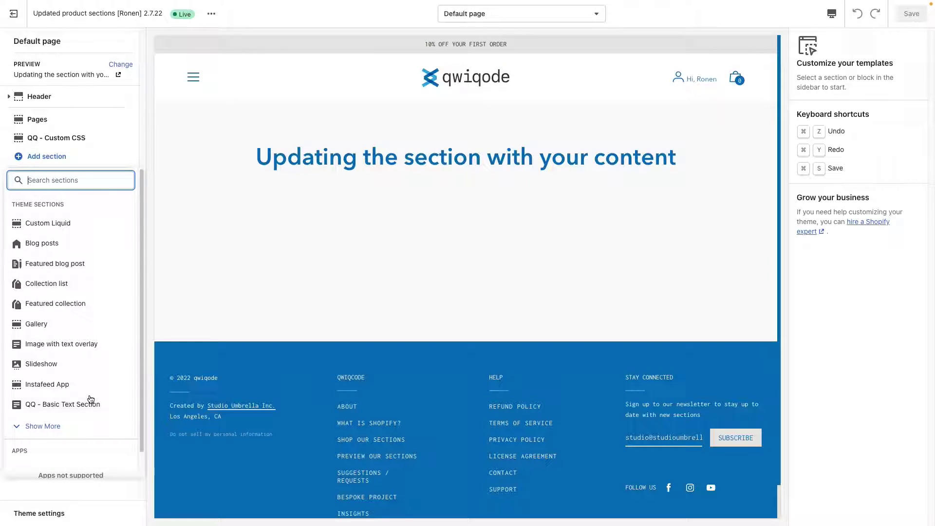
pyautogui.click(48, 427)
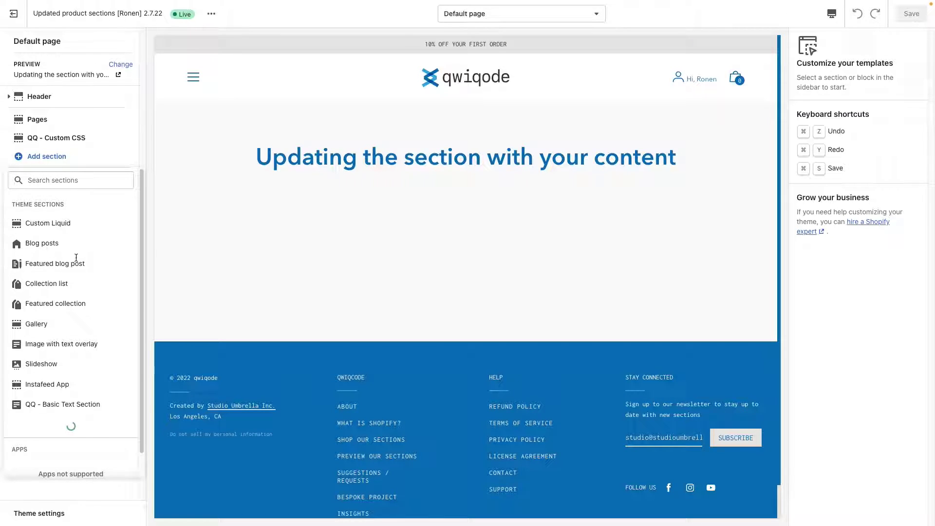
pyautogui.scroll(-2, 92, 404)
pyautogui.scroll(-5, 92, 405)
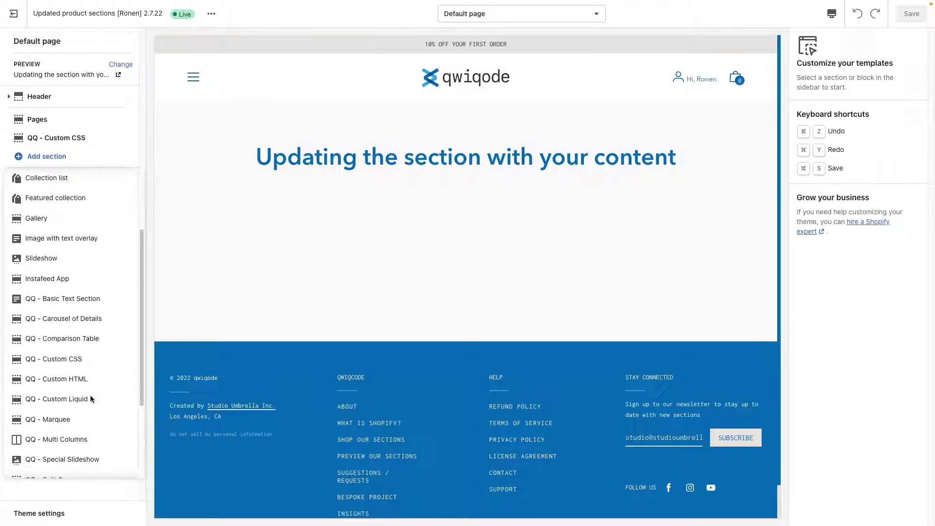
pyautogui.click(76, 372)
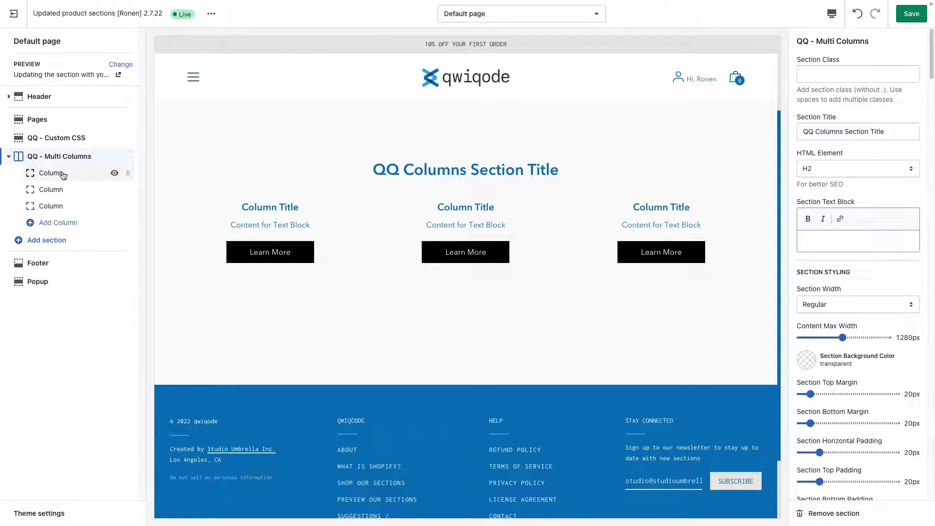
# Add column blocks until the section reaches its six-column limit
pyautogui.click(63, 190)
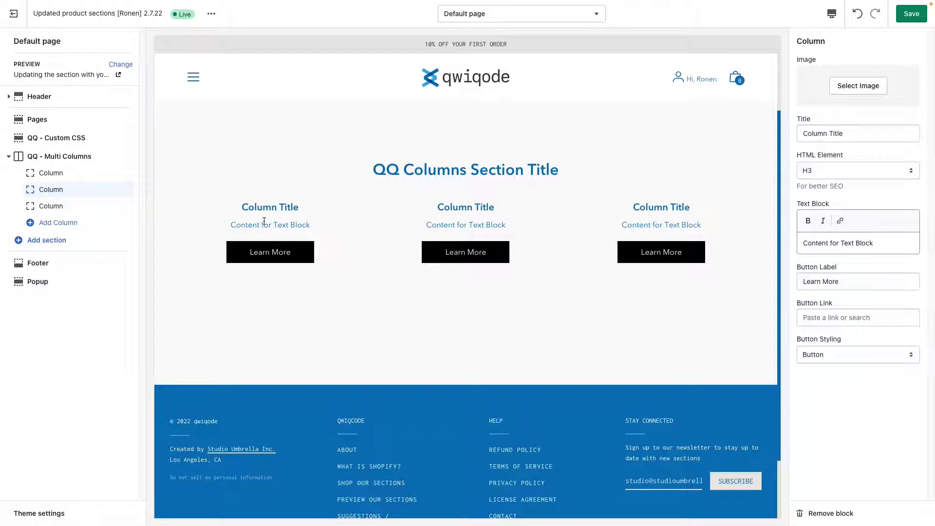
pyautogui.click(70, 224)
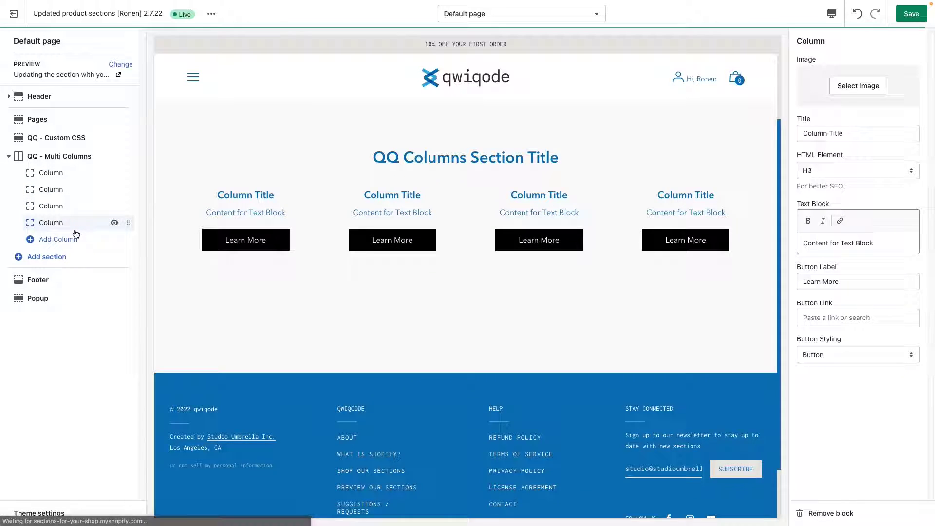
pyautogui.click(64, 243)
pyautogui.click(81, 258)
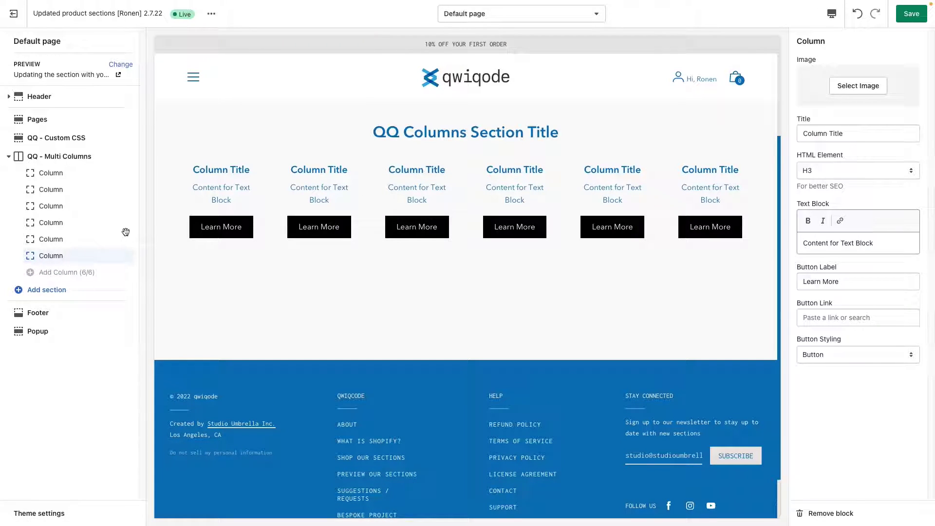
# Delete the sixth and fifth columns and hide the fourth, leaving three visible
pyautogui.click(82, 256)
pyautogui.click(820, 514)
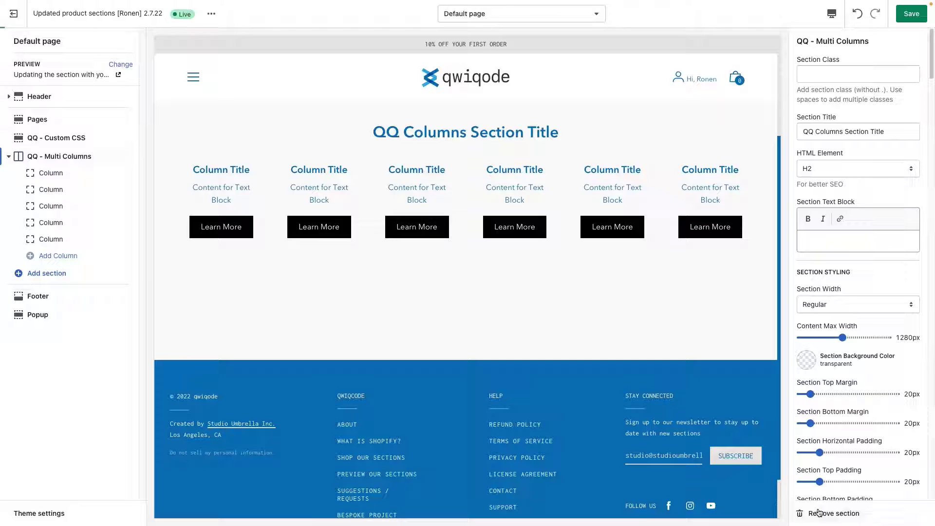
pyautogui.click(93, 240)
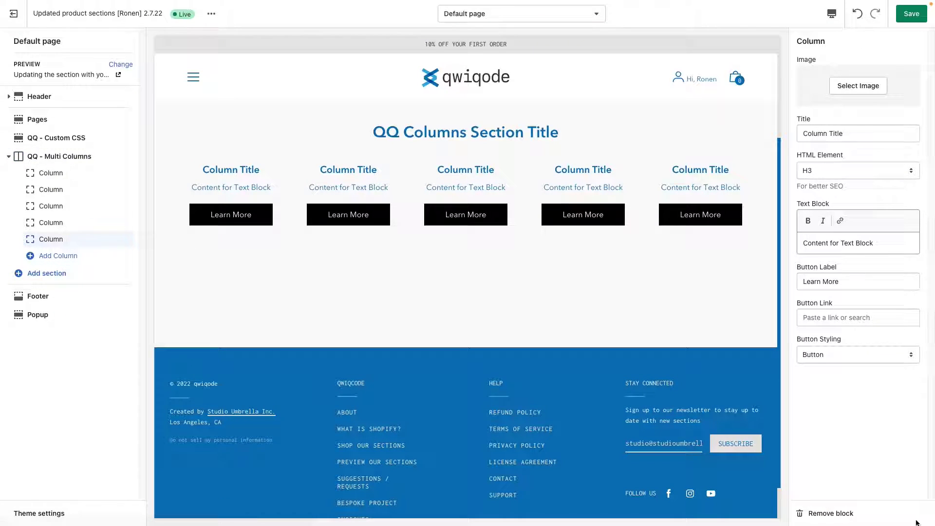
pyautogui.click(831, 513)
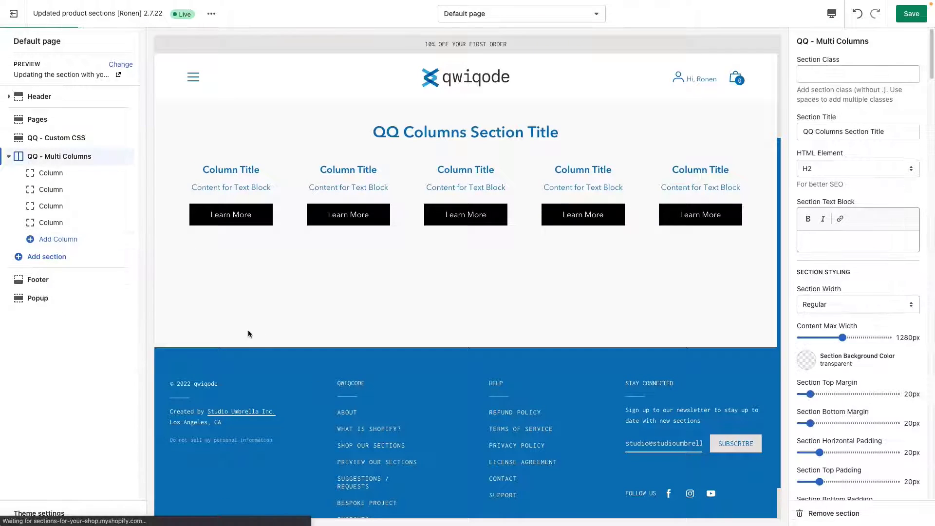
pyautogui.click(66, 224)
pyautogui.click(114, 222)
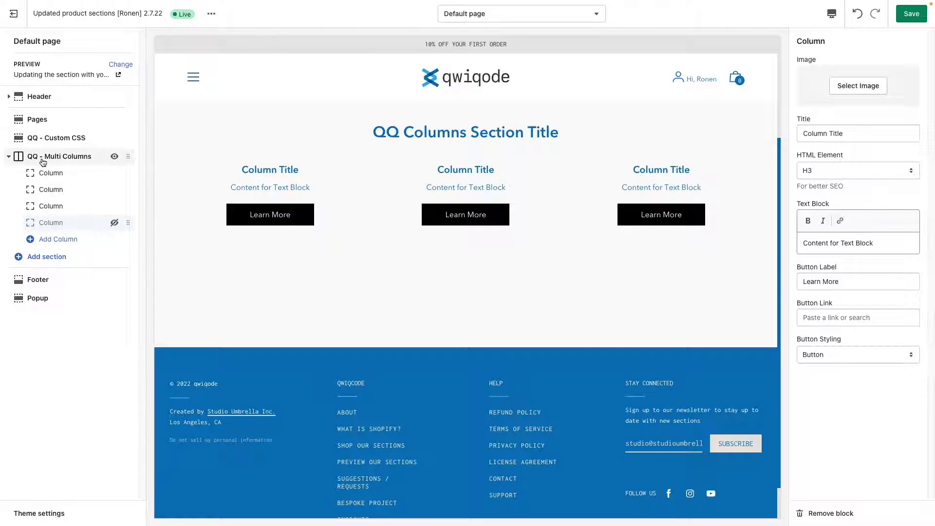
# Enter 'dfg sdf gsdfg' as the section's text block beneath the QQ Columns title
pyautogui.click(68, 160)
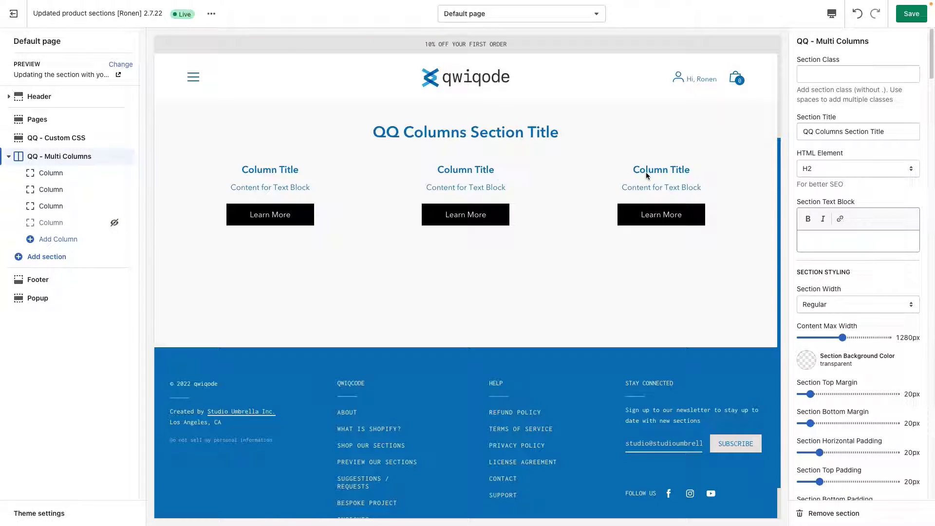
pyautogui.scroll(-5, 847, 273)
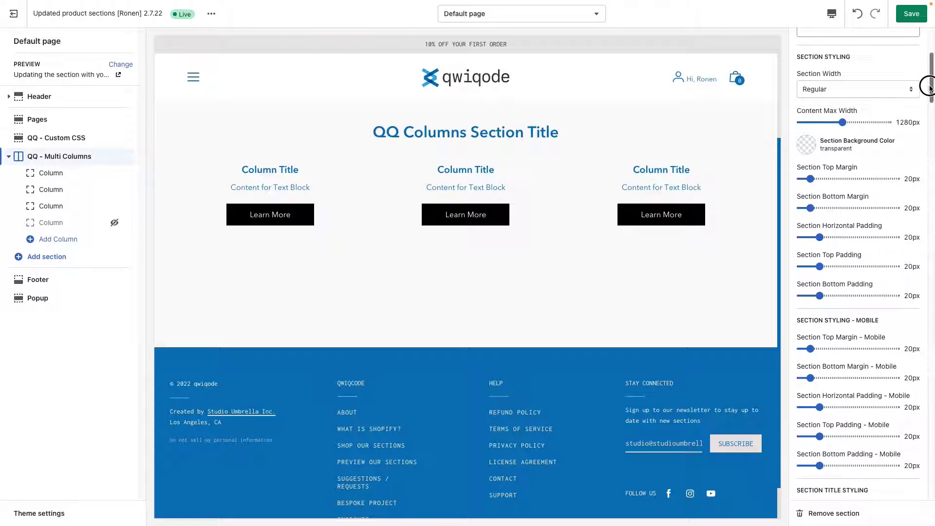
pyautogui.moveTo(931, 95); pyautogui.dragTo(925, 75)
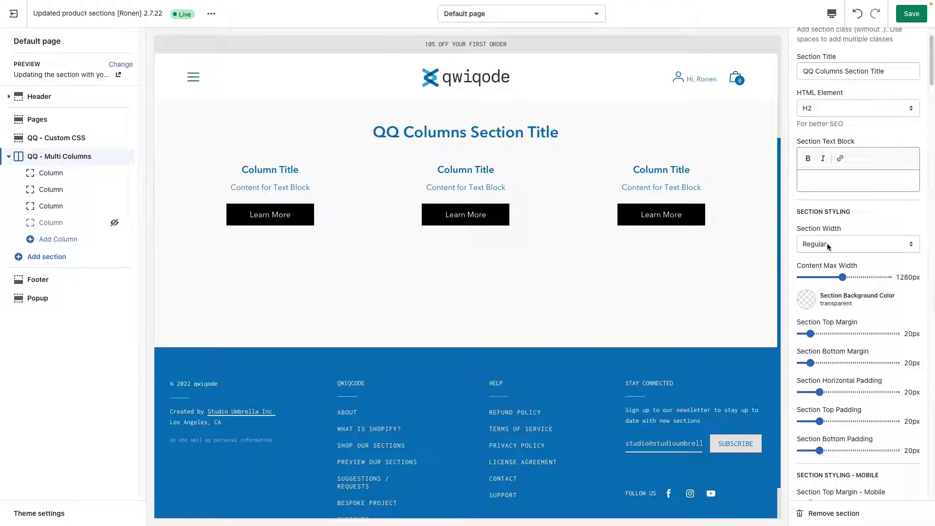
pyautogui.scroll(1, 845, 199)
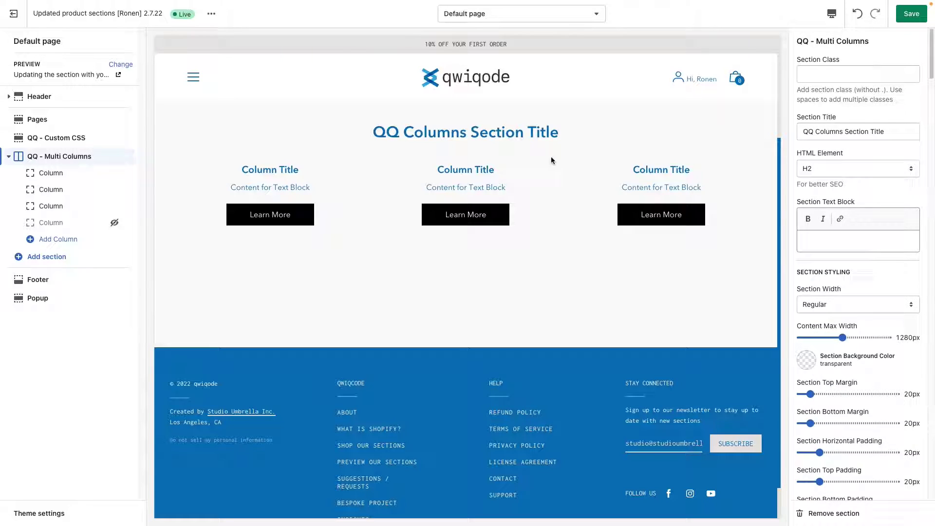
pyautogui.scroll(1, 528, 156)
pyautogui.moveTo(512, 145); pyautogui.dragTo(560, 143)
pyautogui.click(374, 146)
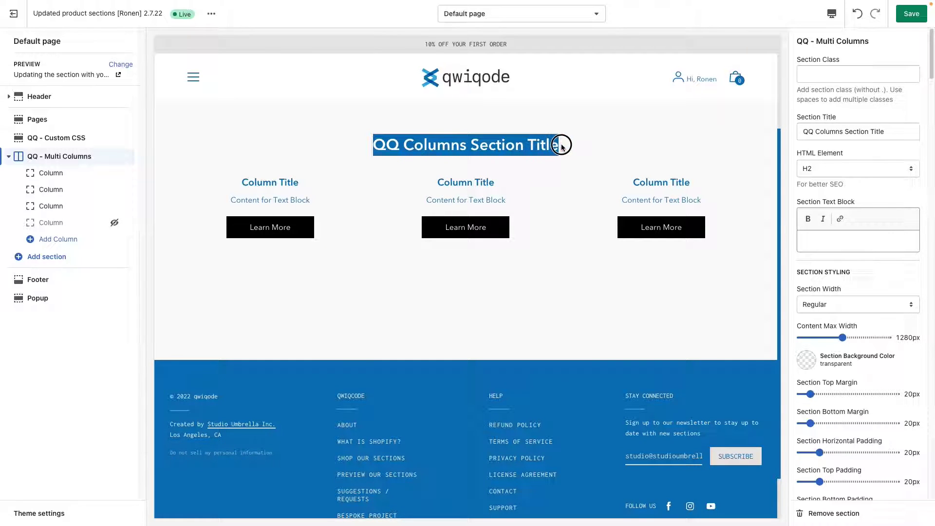
pyautogui.click(834, 244)
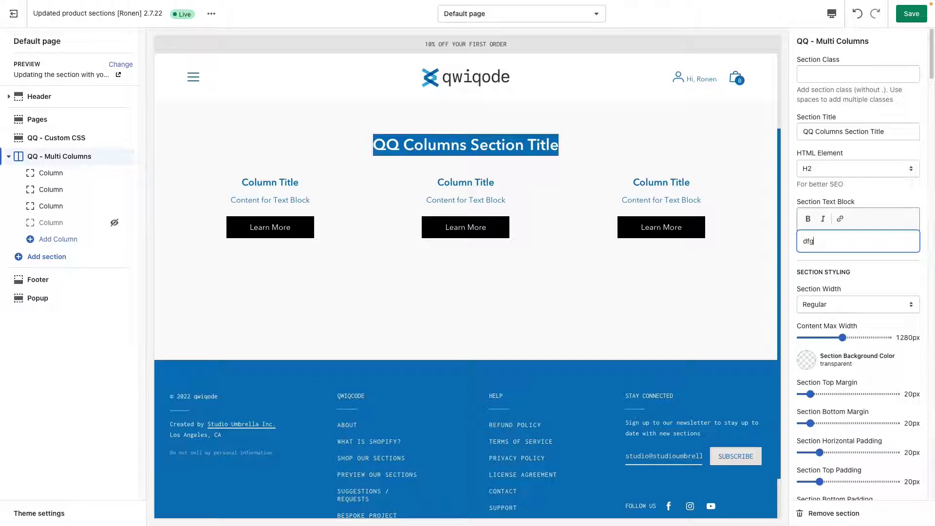
pyautogui.write('dfg sdf gsdfg')
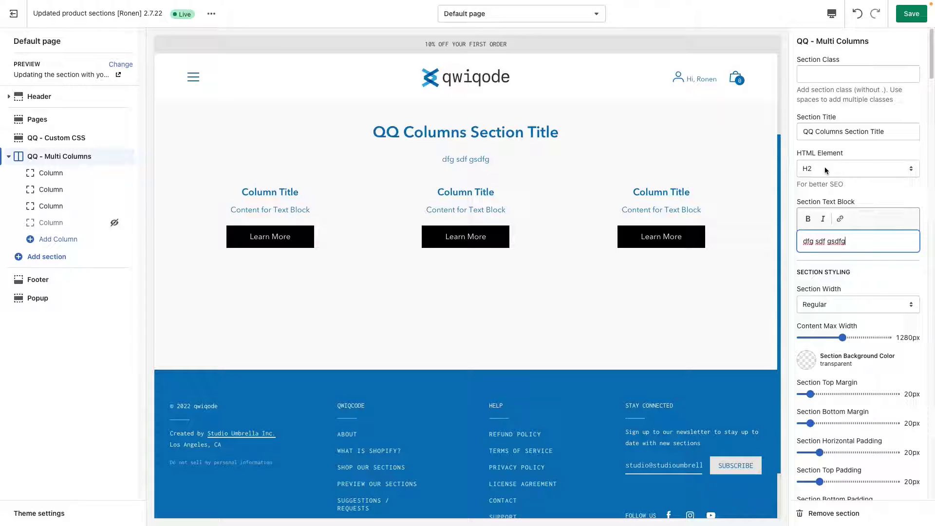
pyautogui.moveTo(372, 132); pyautogui.dragTo(437, 132)
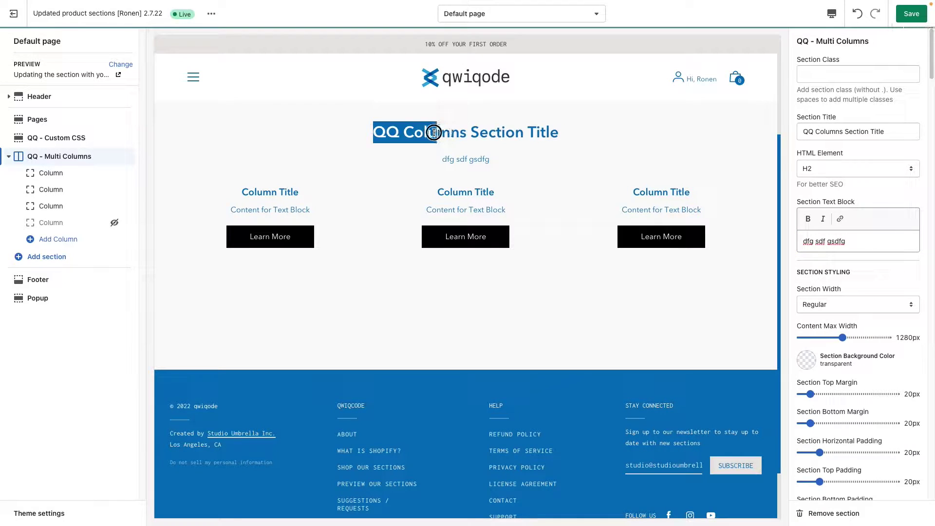
pyautogui.click(535, 136)
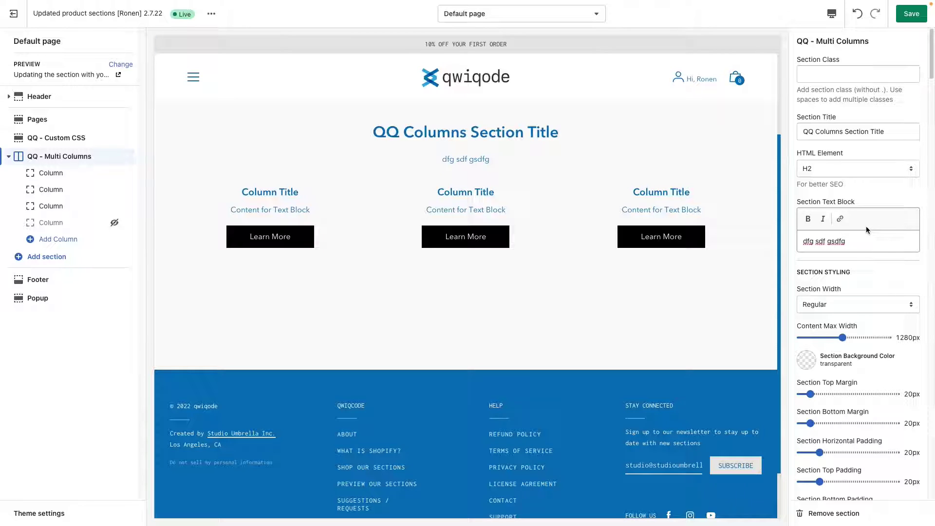
# Make the section full width with a light grey E5E5E5 background
pyautogui.scroll(-3, 864, 262)
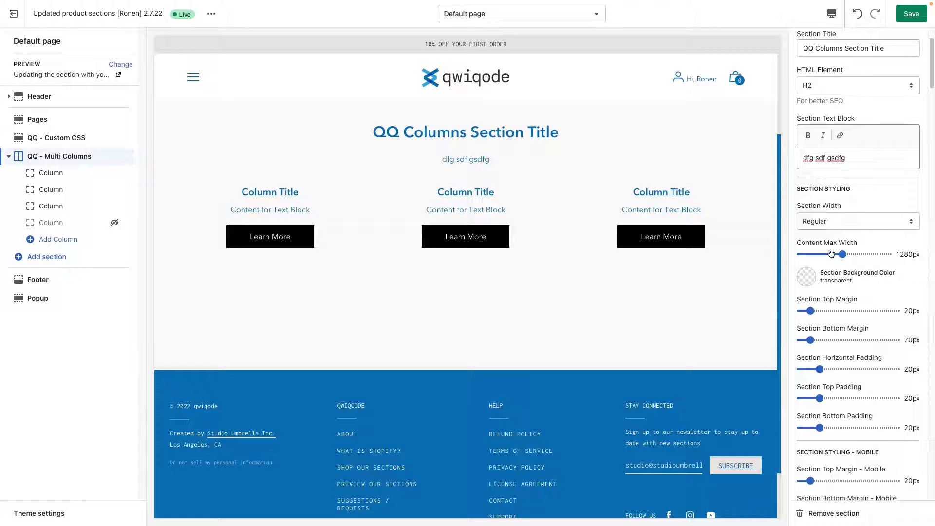
pyautogui.click(838, 225)
pyautogui.click(839, 236)
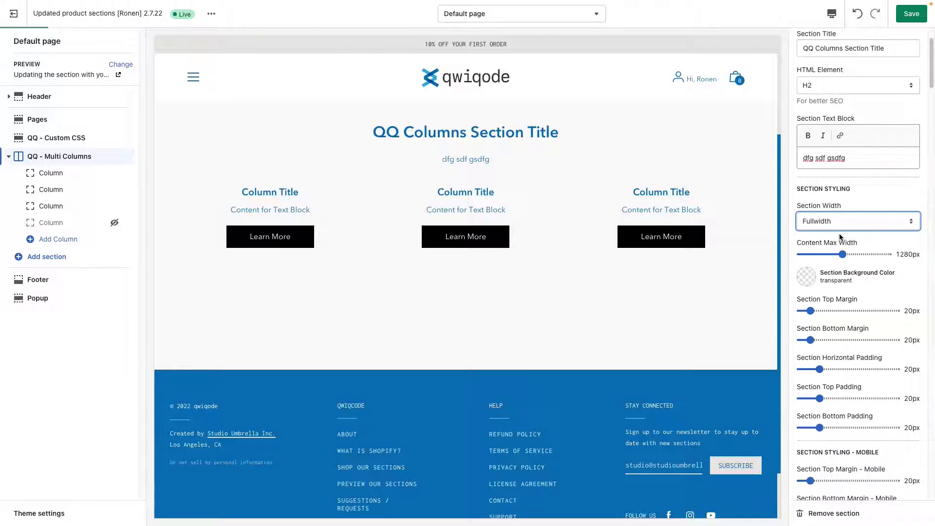
pyautogui.click(814, 278)
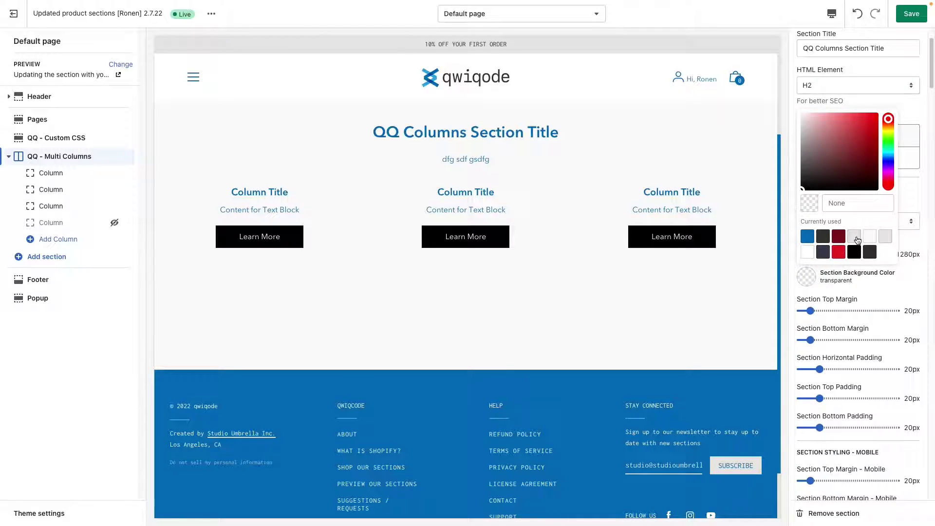
pyautogui.click(919, 298)
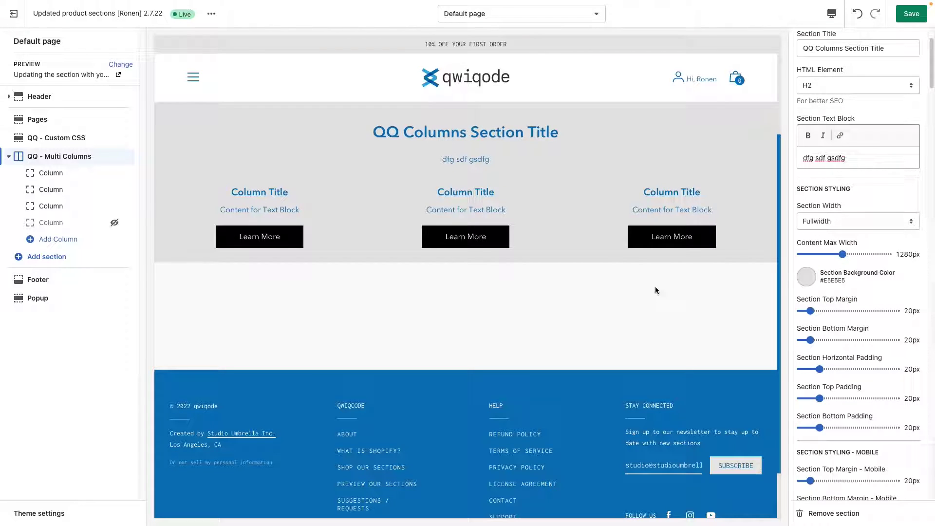
# Switch width to Regular and back to Fullwidth, leaving Content Max Width at 1280px
pyautogui.click(833, 220)
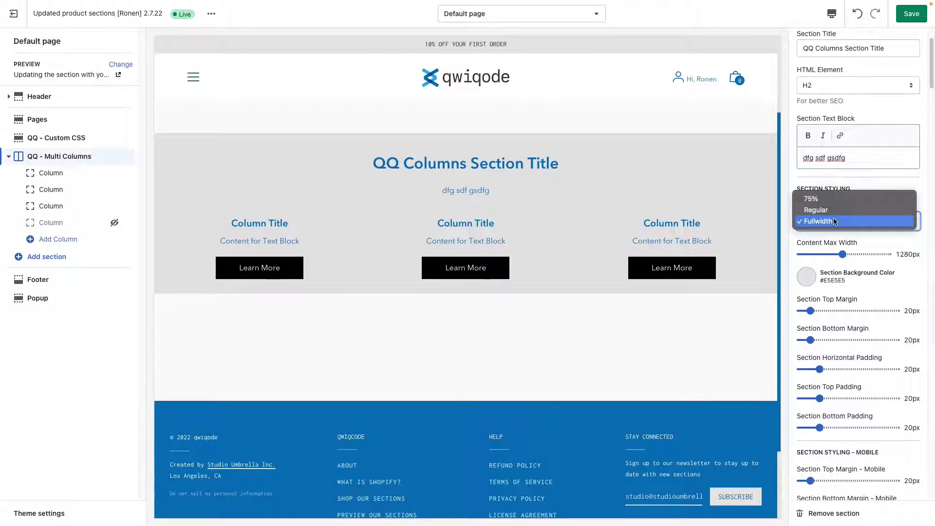
pyautogui.click(834, 213)
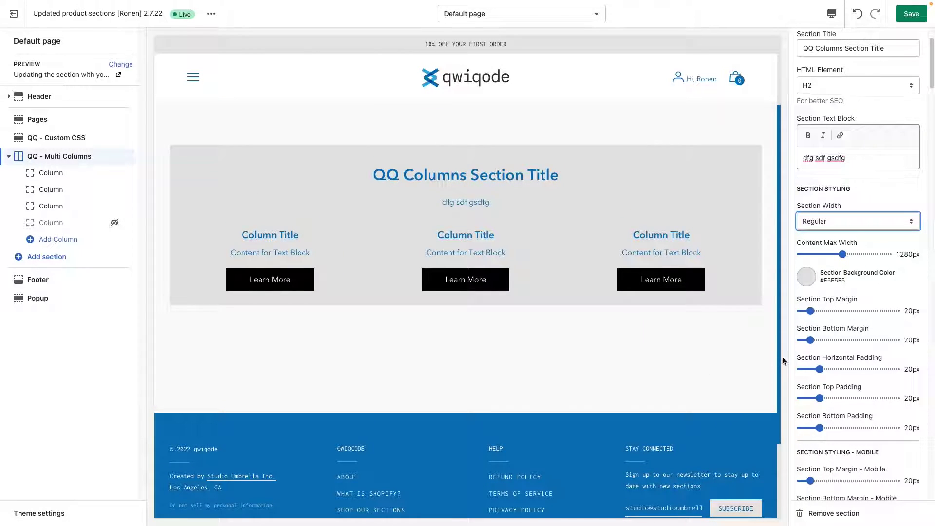
pyautogui.click(842, 225)
pyautogui.click(845, 234)
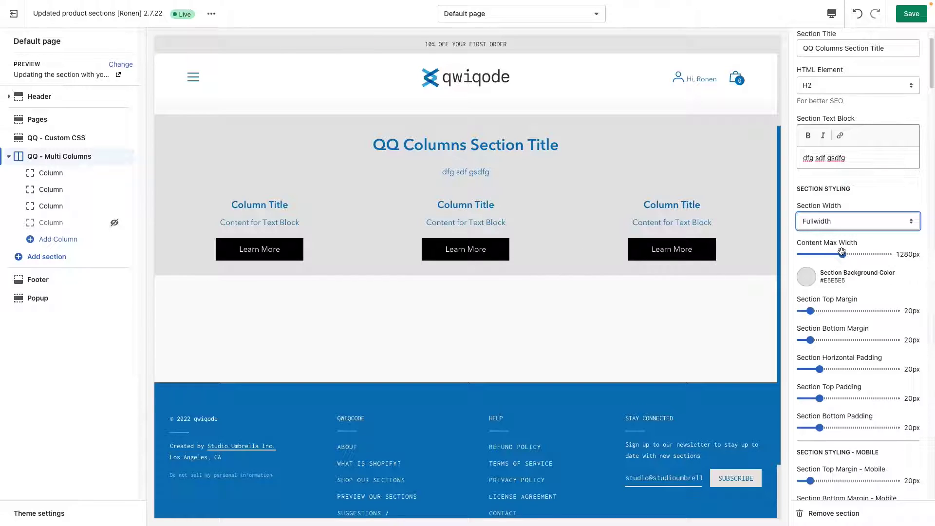
pyautogui.moveTo(842, 253); pyautogui.dragTo(813, 254)
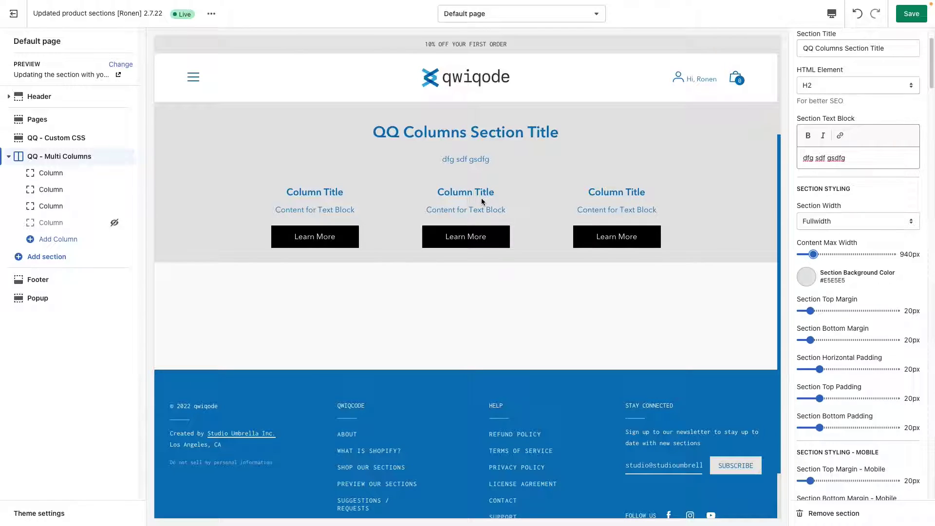
pyautogui.moveTo(812, 254); pyautogui.dragTo(842, 254)
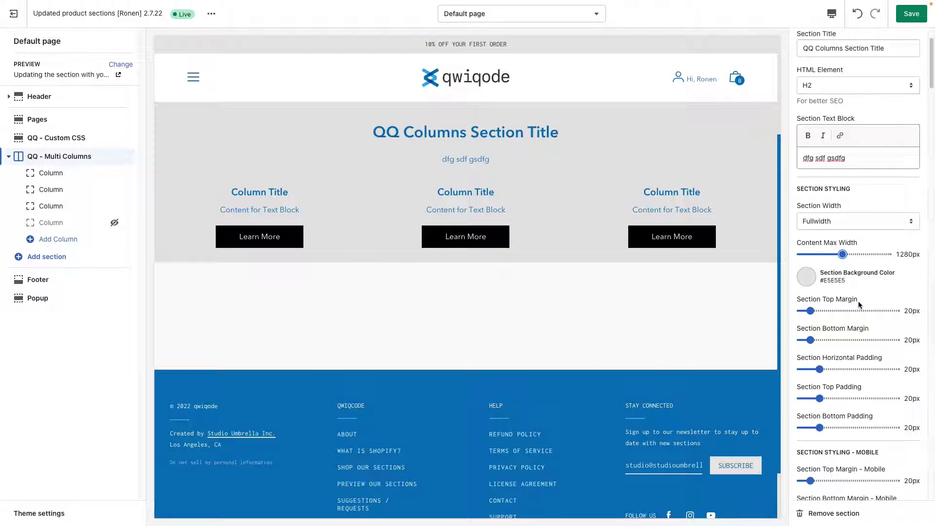
pyautogui.scroll(-1, 858, 301)
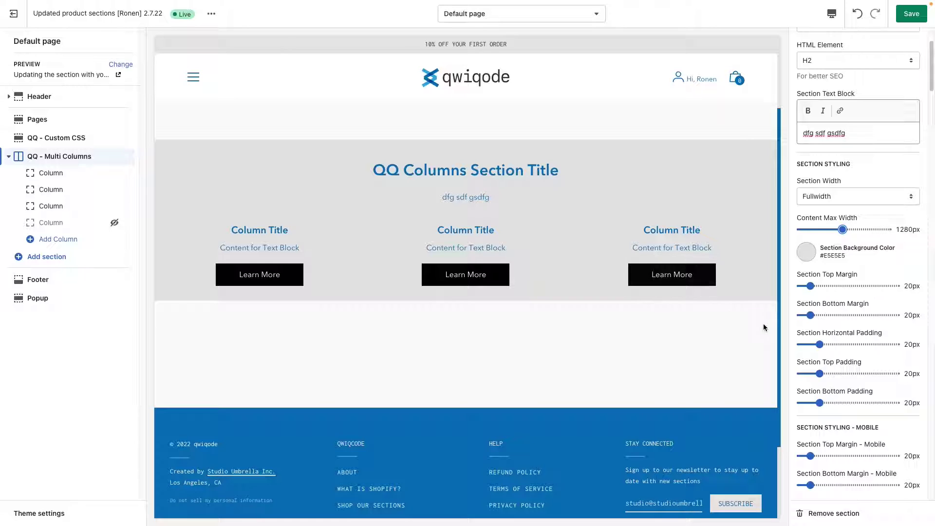
pyautogui.scroll(-2, 850, 373)
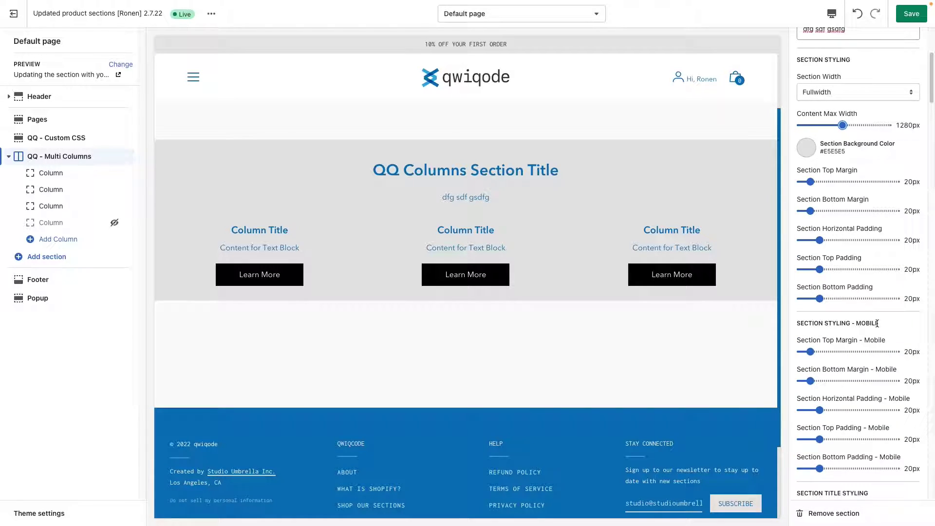
pyautogui.scroll(-4, 845, 392)
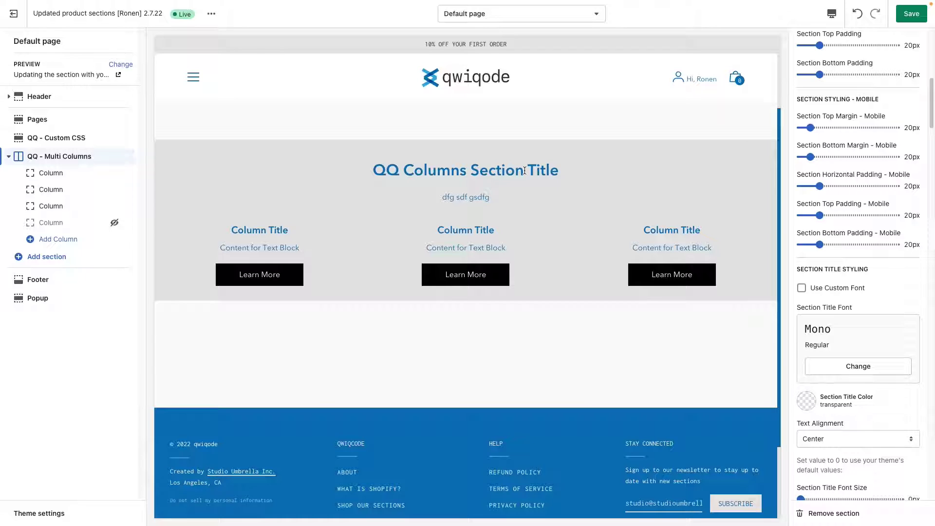
pyautogui.tripleClick(480, 195)
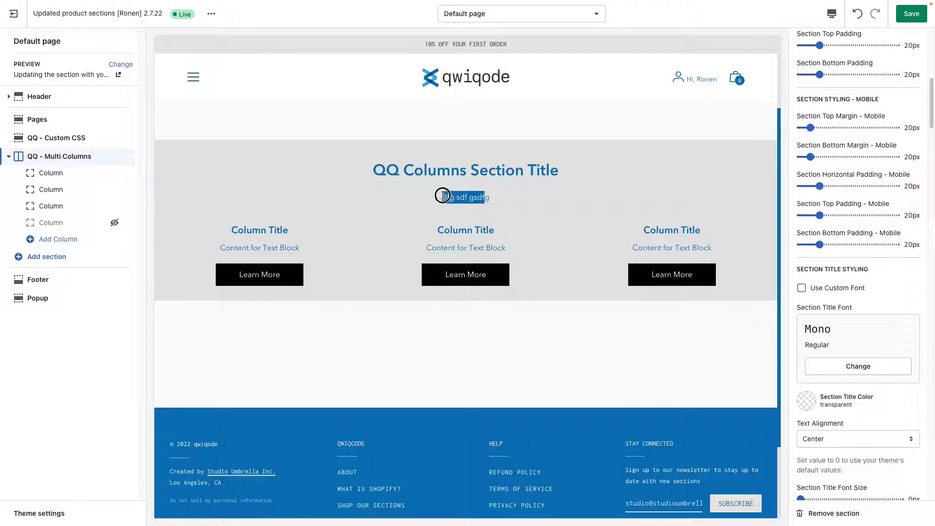
pyautogui.click(477, 197)
pyautogui.tripleClick(477, 197)
pyautogui.click(477, 197)
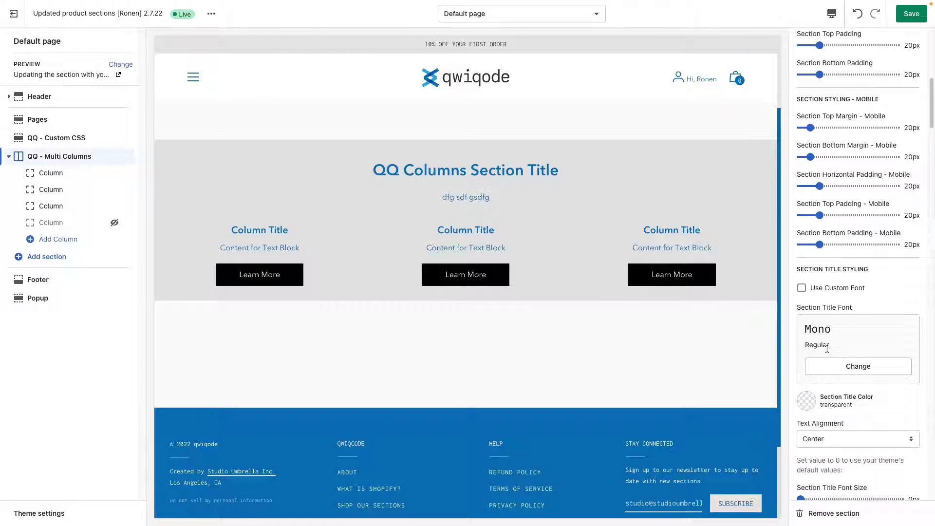
# Set the section title font size to 25px, try letter spacing, and use a 15px bottom margin
pyautogui.scroll(-1, 856, 406)
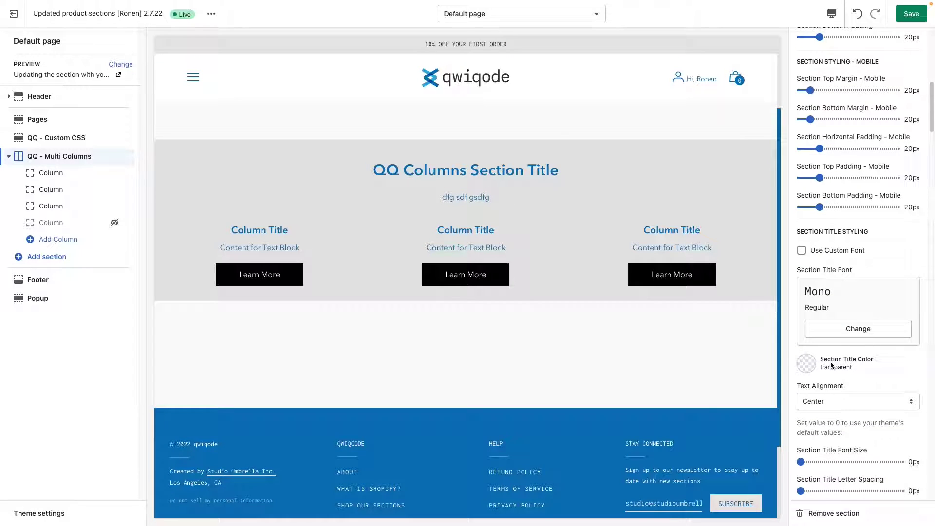
pyautogui.scroll(-2, 846, 408)
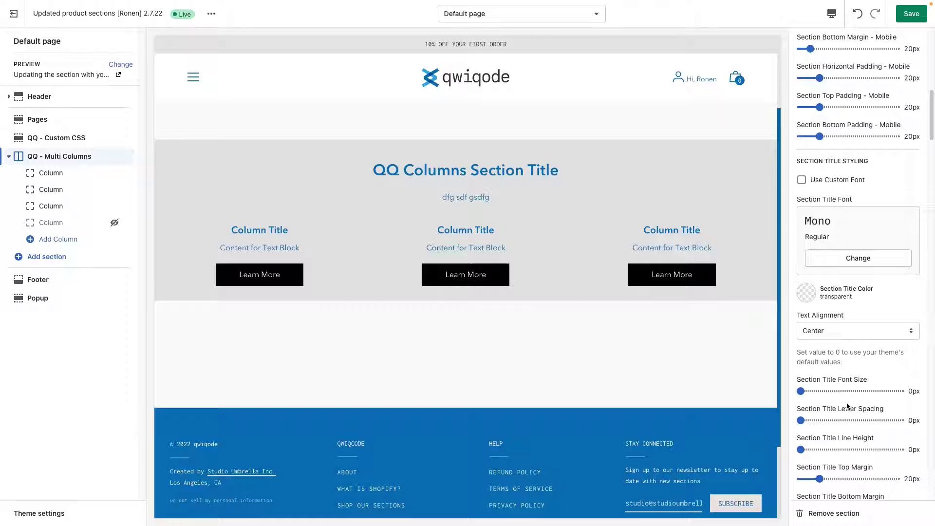
pyautogui.scroll(-2, 848, 405)
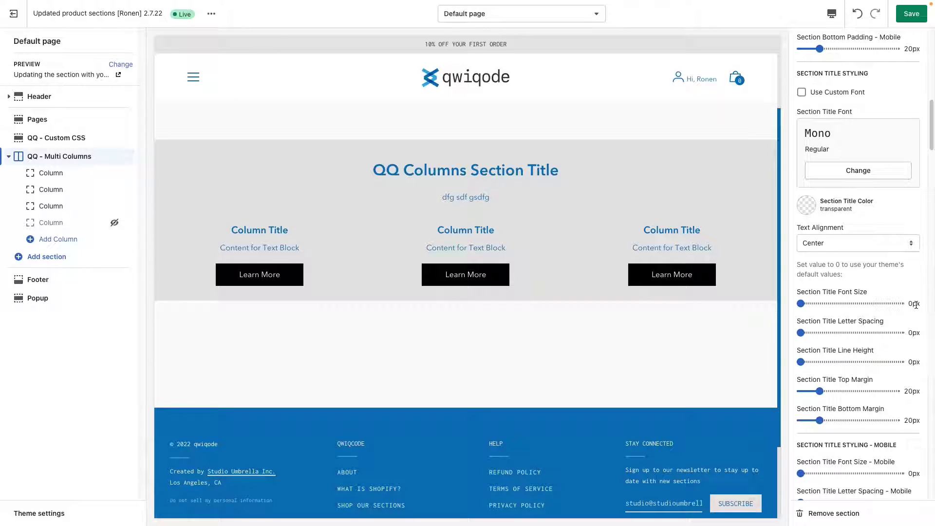
pyautogui.moveTo(800, 304); pyautogui.dragTo(824, 303)
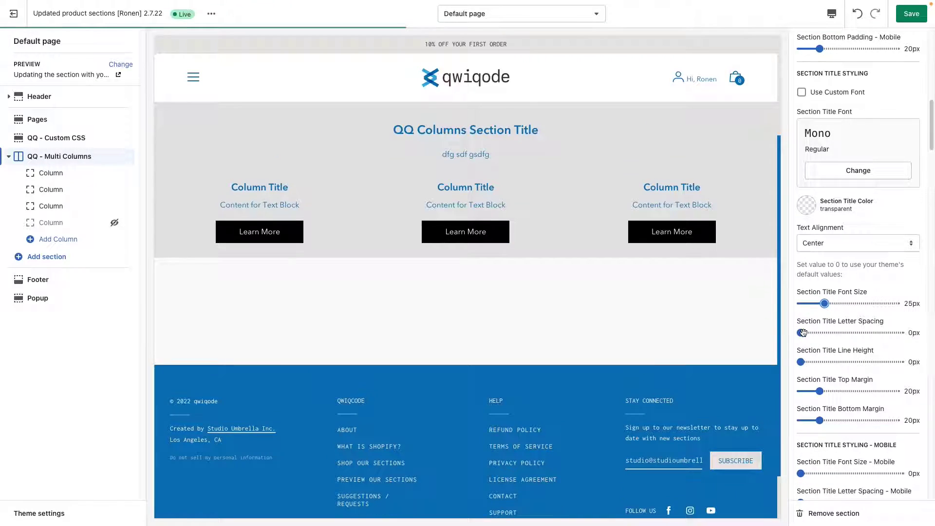
pyautogui.moveTo(802, 333)
pyautogui.mouseDown()
pyautogui.moveTo(819, 333)
pyautogui.moveTo(800, 333)
pyautogui.mouseUp()
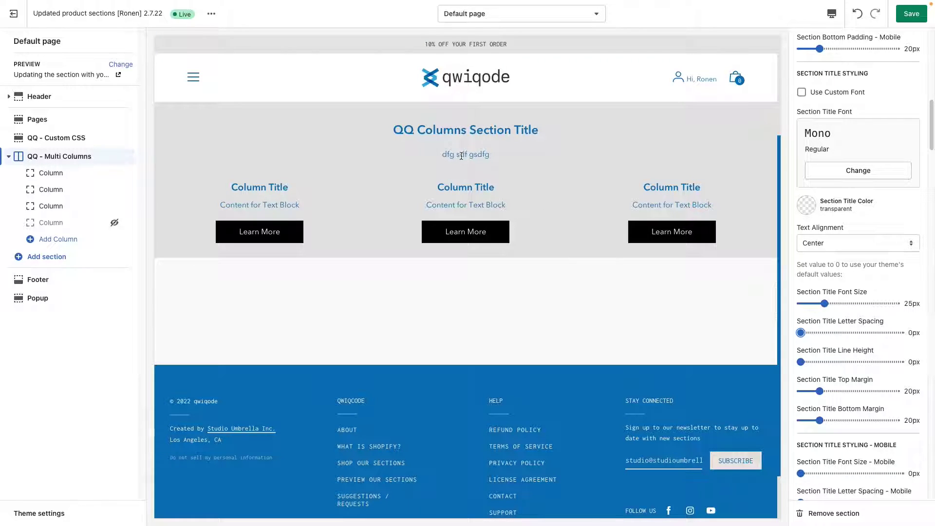
pyautogui.moveTo(819, 420)
pyautogui.mouseDown()
pyautogui.moveTo(863, 420)
pyautogui.moveTo(815, 420)
pyautogui.mouseUp()
pyautogui.scroll(-2, 860, 419)
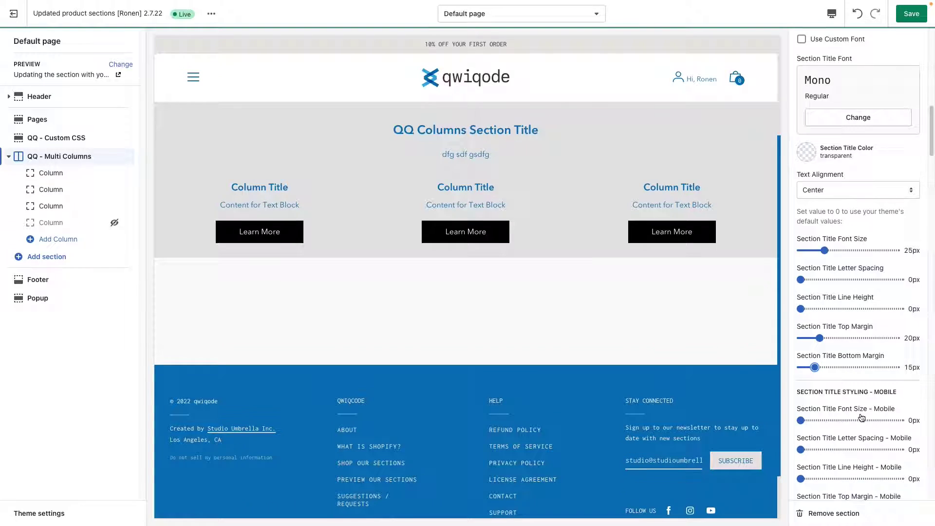
pyautogui.scroll(-4, 860, 417)
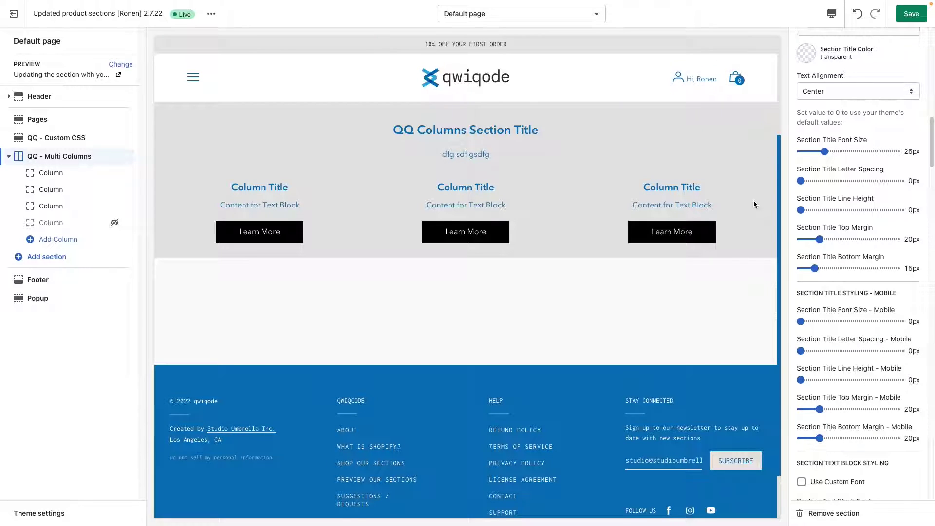
pyautogui.click(831, 14)
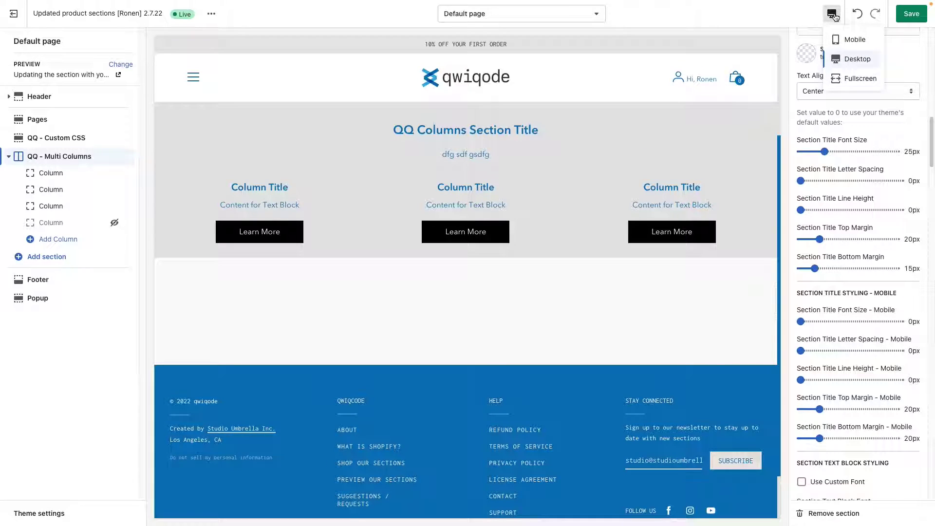
pyautogui.click(853, 39)
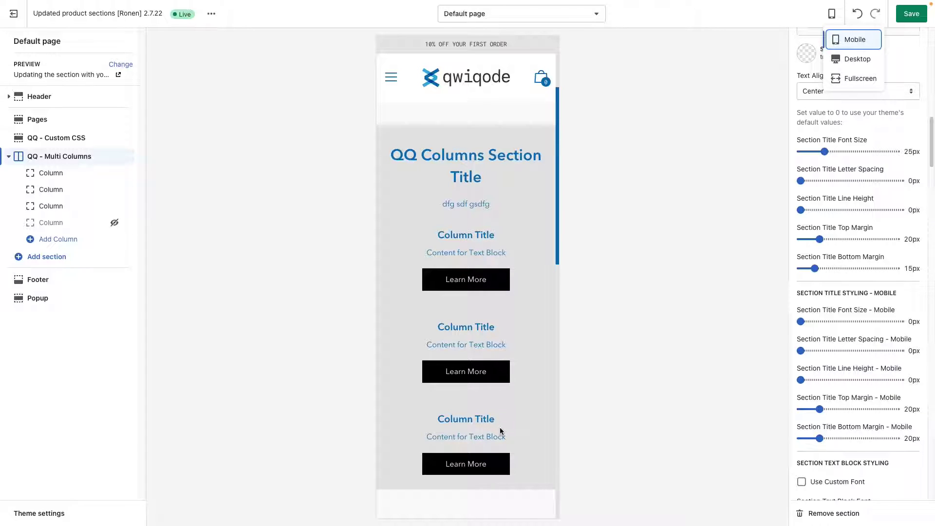
pyautogui.click(855, 59)
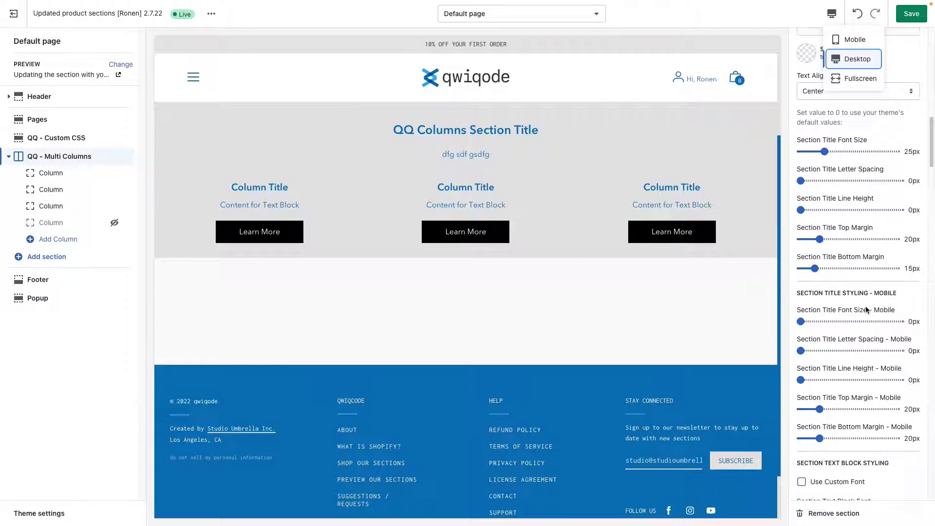
pyautogui.scroll(-3, 865, 307)
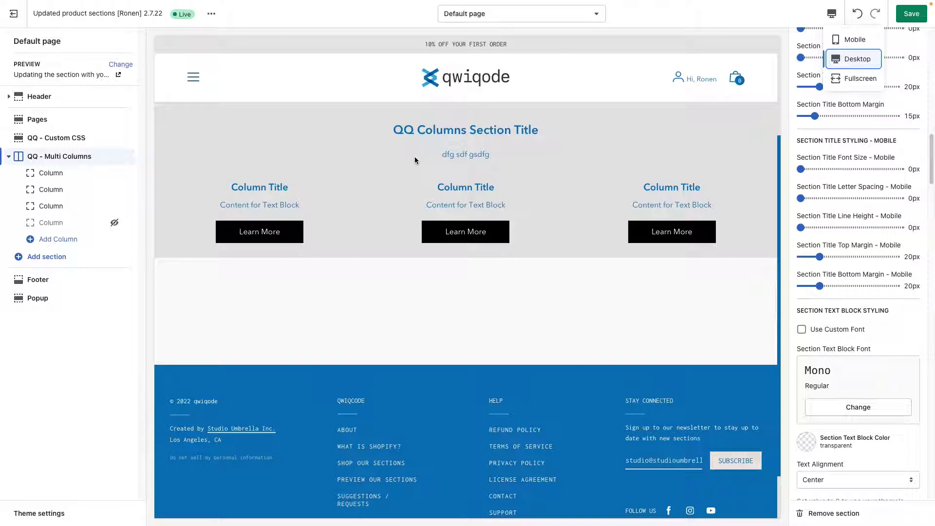
pyautogui.moveTo(515, 130); pyautogui.dragTo(416, 129)
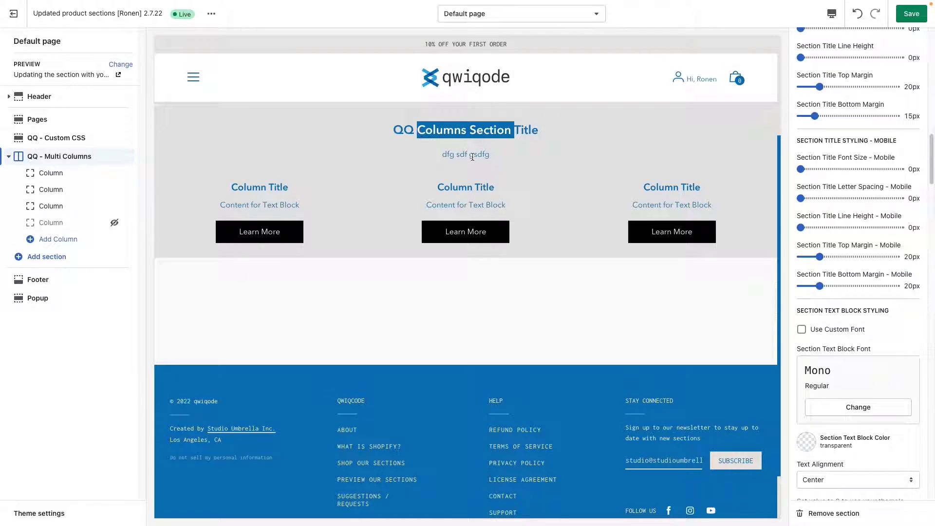
pyautogui.moveTo(473, 155); pyautogui.dragTo(442, 155)
pyautogui.scroll(-3, 876, 370)
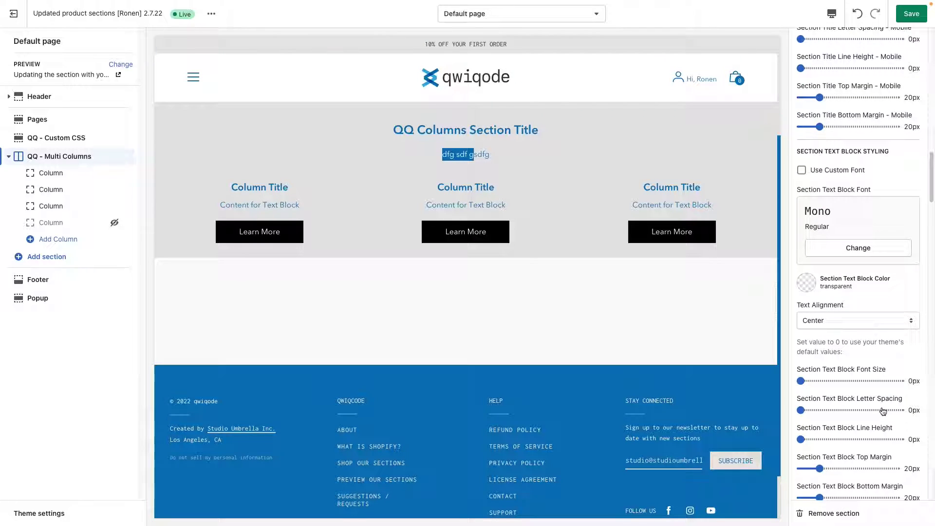
pyautogui.scroll(-7, 865, 450)
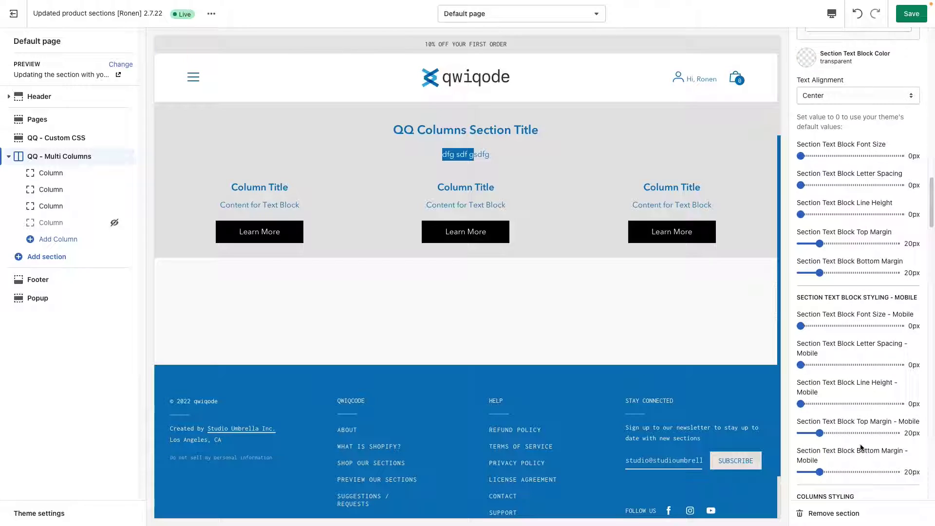
pyautogui.scroll(-3, 861, 448)
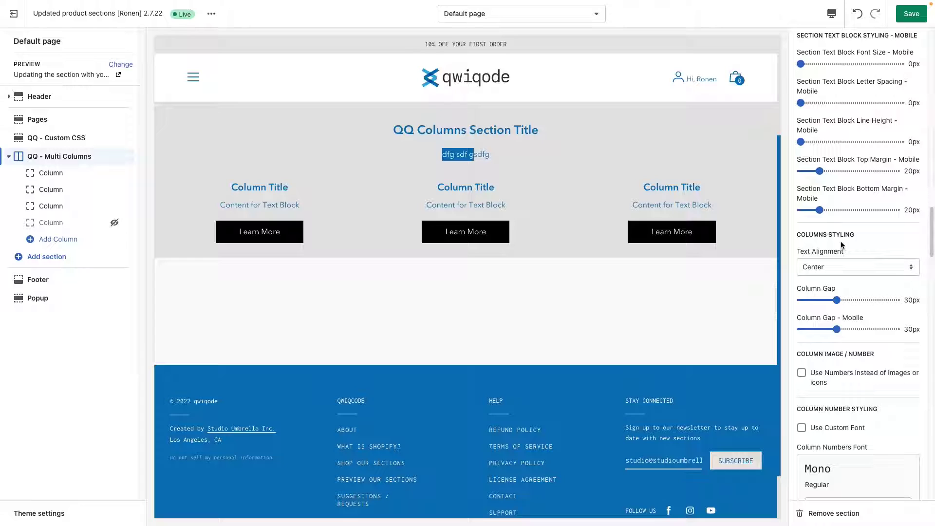
# Clear the text selections and centre-align the content of every column
pyautogui.moveTo(852, 234); pyautogui.dragTo(804, 248)
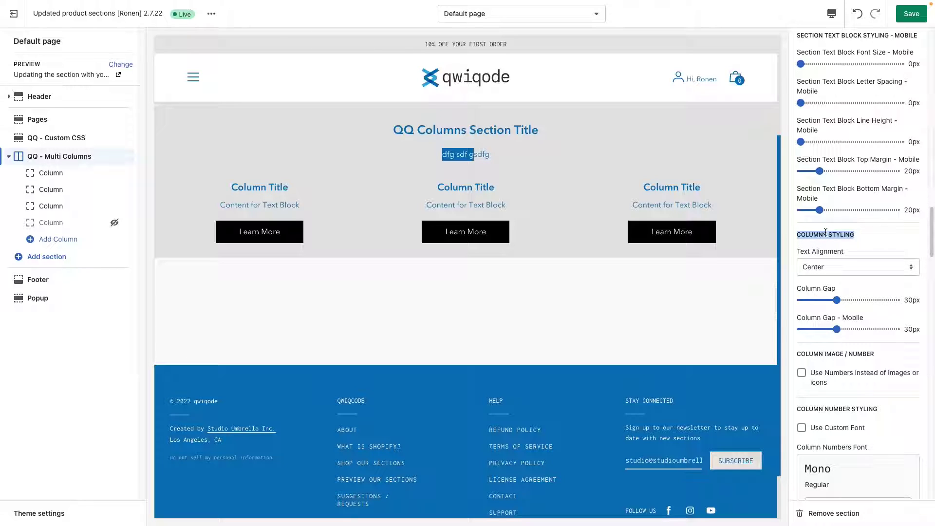
pyautogui.click(559, 148)
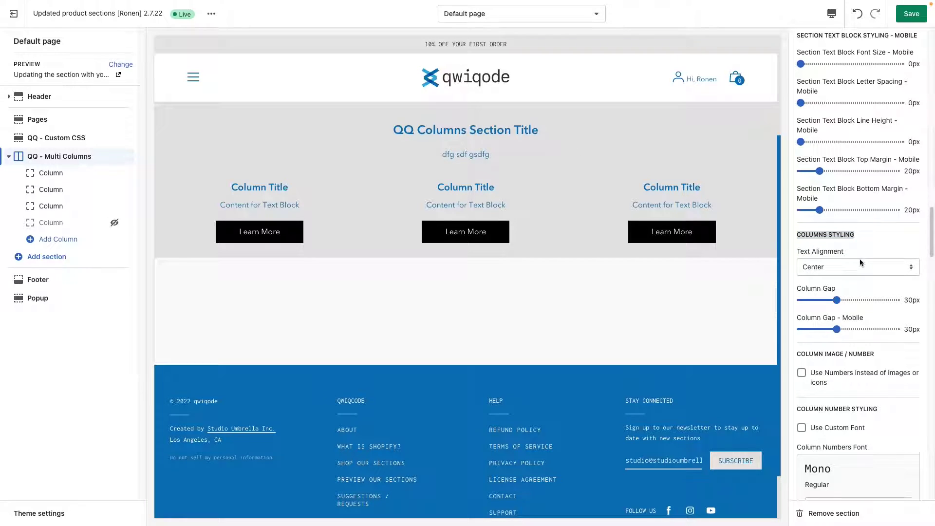
pyautogui.click(837, 236)
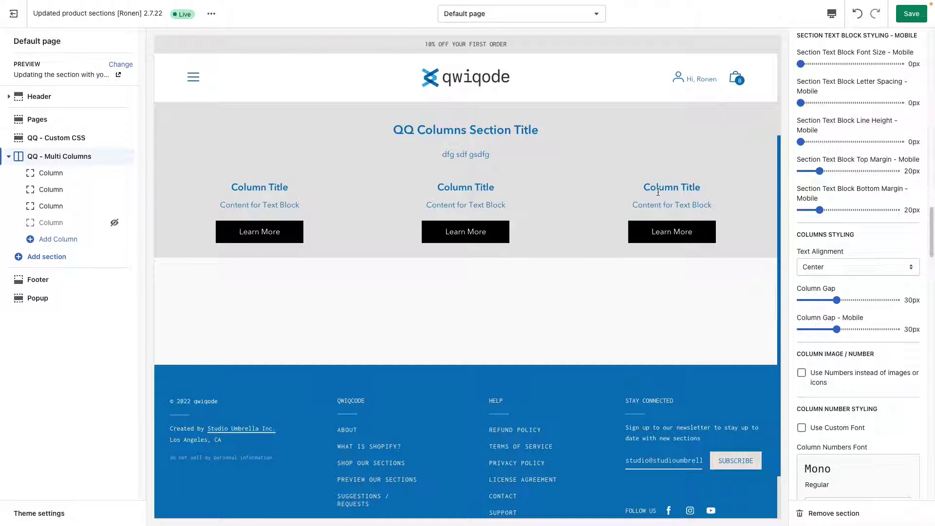
pyautogui.click(823, 263)
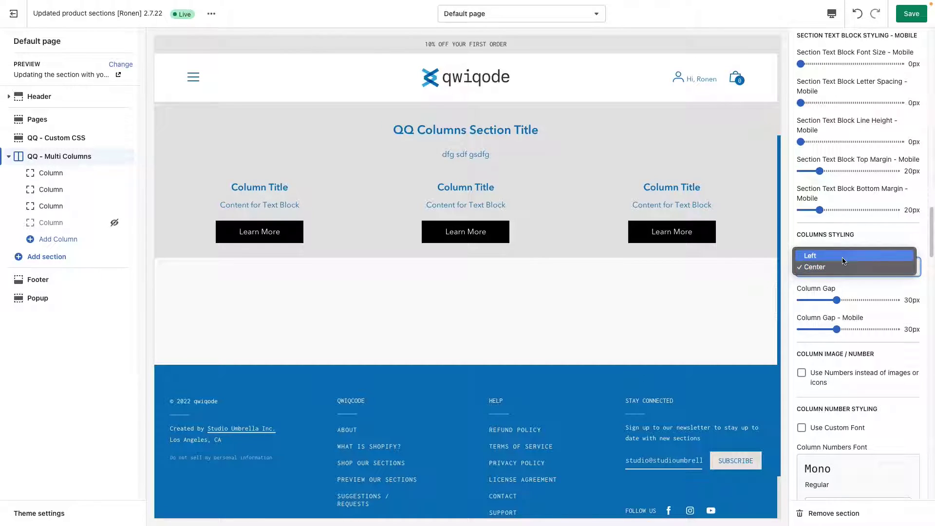
pyautogui.click(822, 253)
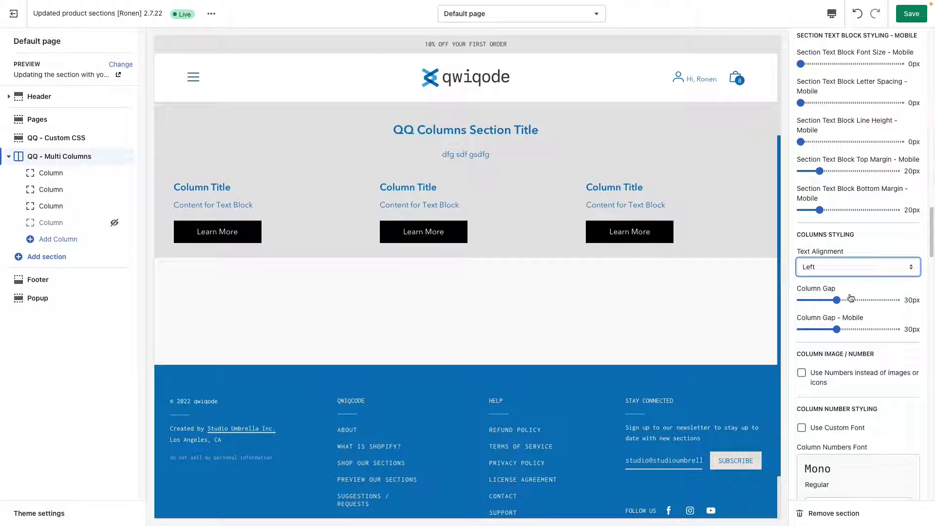
pyautogui.click(852, 267)
pyautogui.click(854, 279)
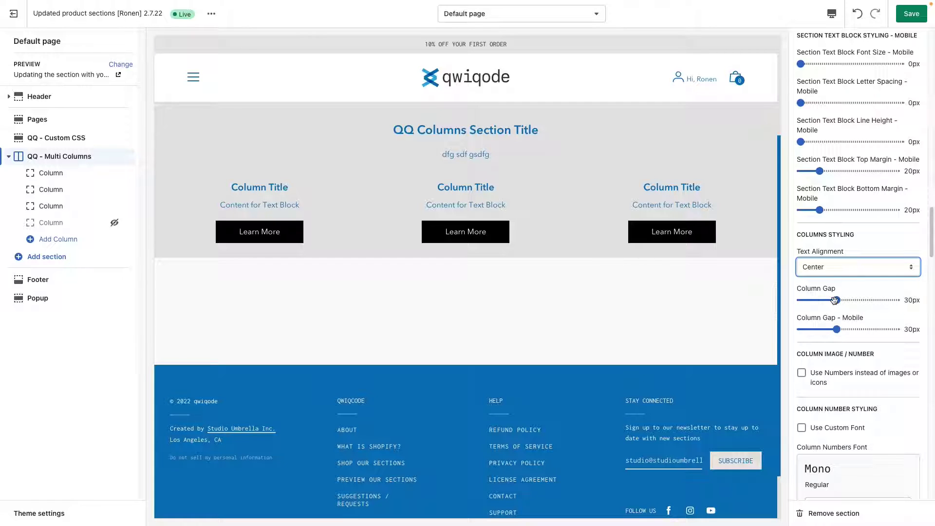
# Try a 10px column gap, keeping the gap at 30px
pyautogui.moveTo(836, 300)
pyautogui.mouseDown()
pyautogui.moveTo(789, 300)
pyautogui.moveTo(836, 300)
pyautogui.mouseUp()
pyautogui.scroll(1, 814, 223)
pyautogui.scroll(2, 817, 229)
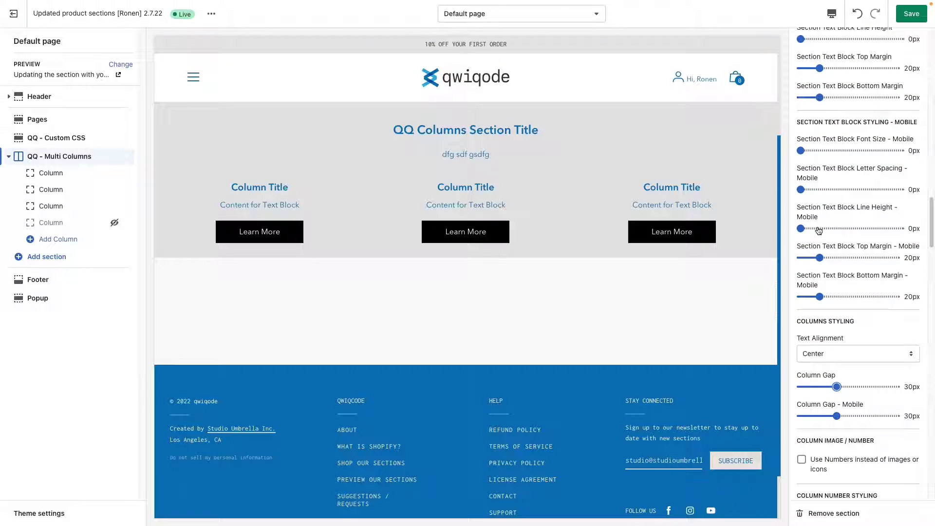
pyautogui.scroll(-4, 868, 264)
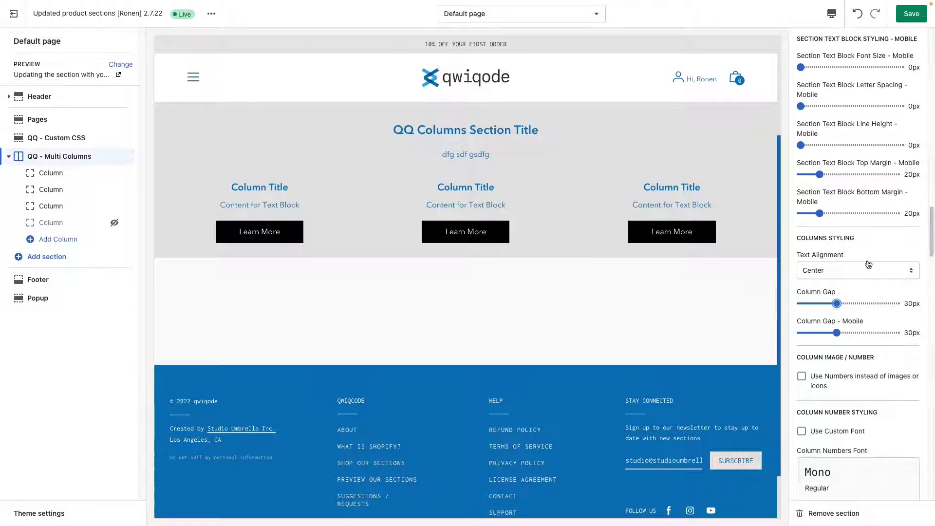
pyautogui.scroll(-2, 860, 329)
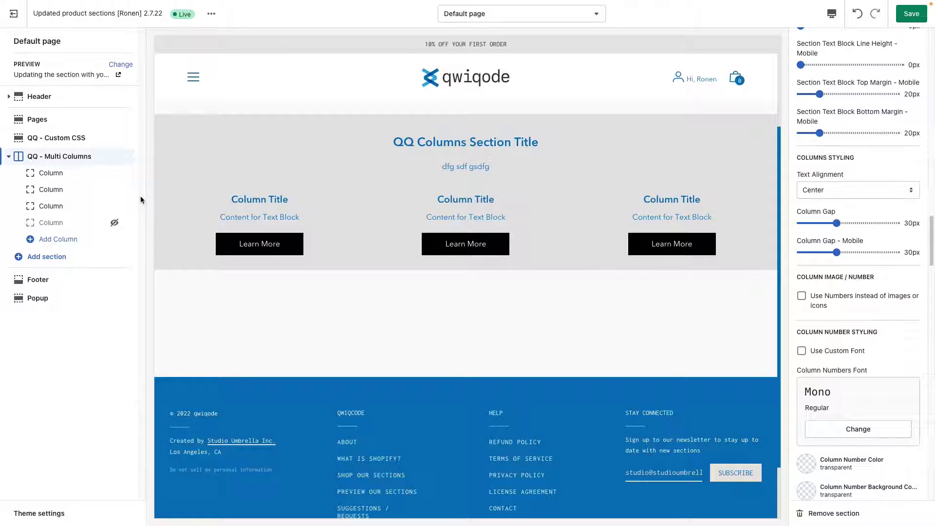
# Open the first column's settings and select its 'Column Title' title text
pyautogui.click(55, 175)
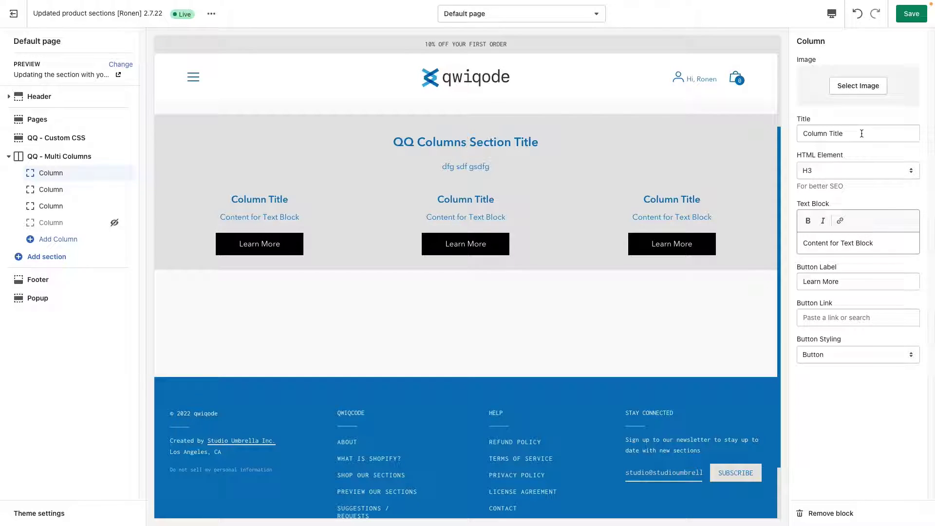
pyautogui.moveTo(861, 133); pyautogui.dragTo(801, 134)
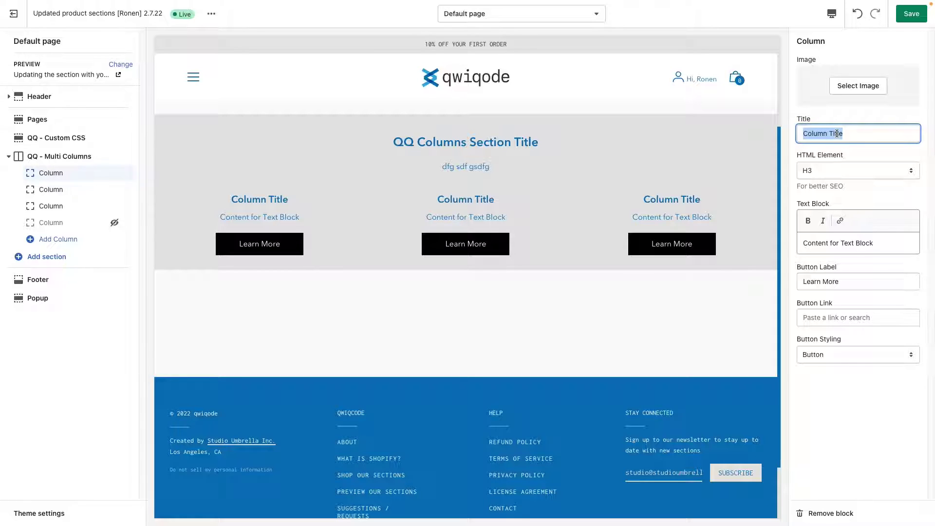
# Title the first column 'Feature 1' with text 'This is the content for the column of this feature'
pyautogui.write('Feature 1')
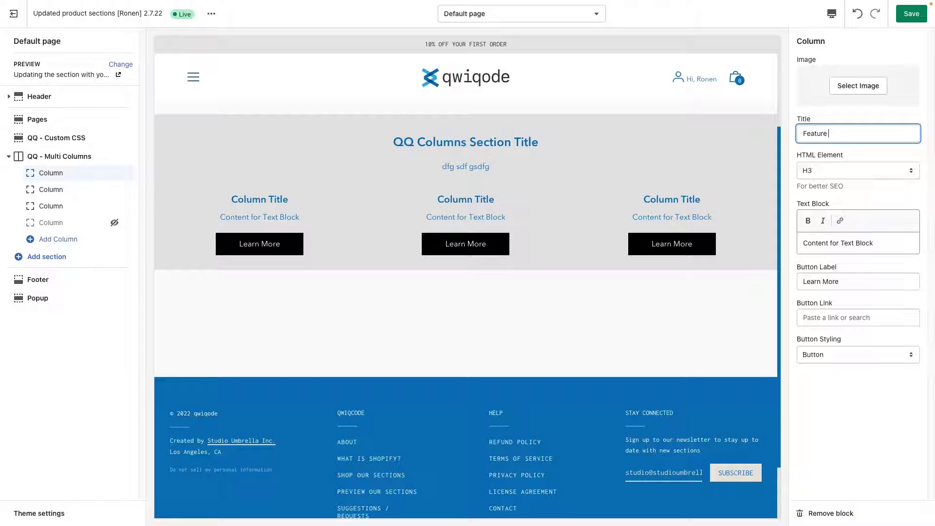
pyautogui.click(883, 242)
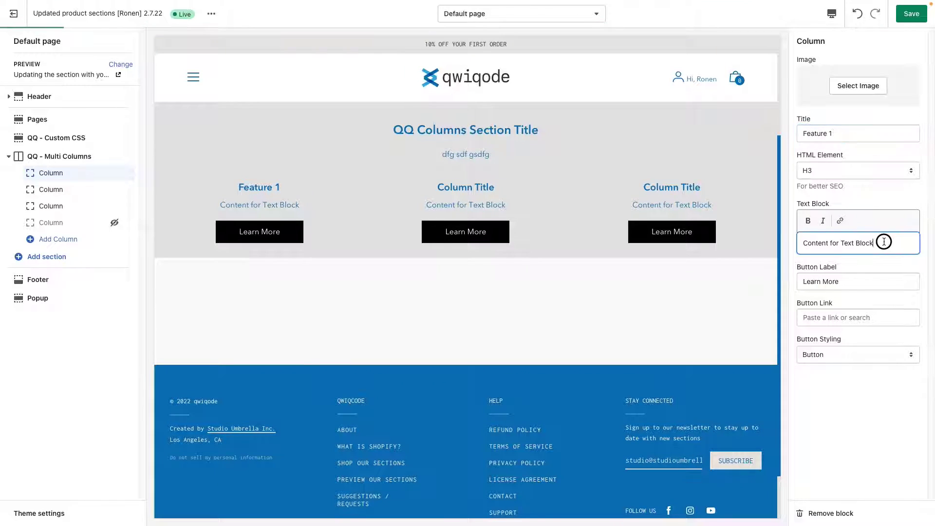
pyautogui.click(806, 245)
pyautogui.write('This is the')
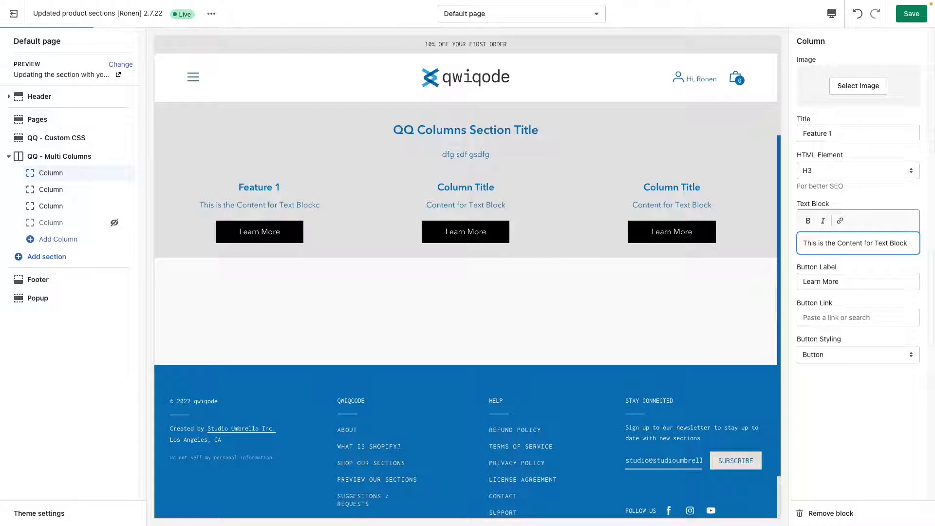
pyautogui.press('BackSpace')
pyautogui.click(838, 242)
pyautogui.press('BackSpace')
pyautogui.write('c')
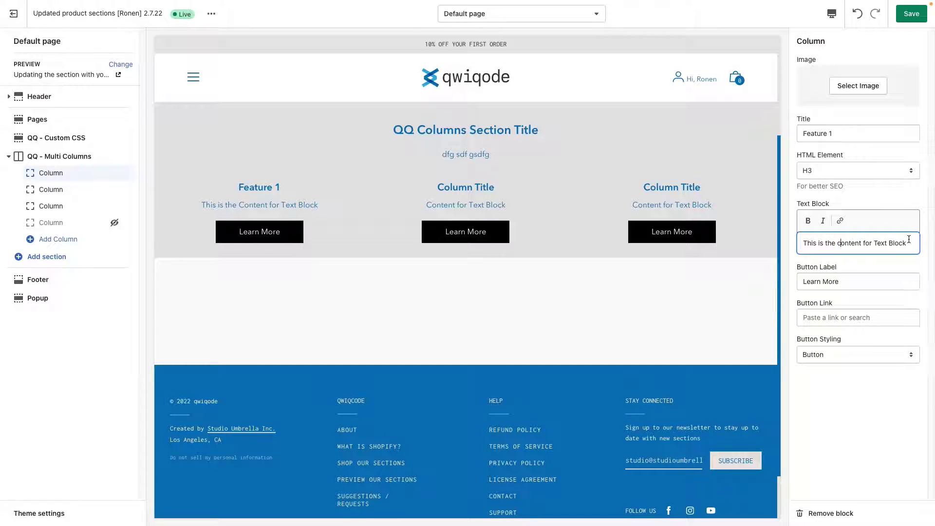
pyautogui.click(913, 242)
pyautogui.moveTo(914, 243); pyautogui.dragTo(875, 246)
pyautogui.write('th')
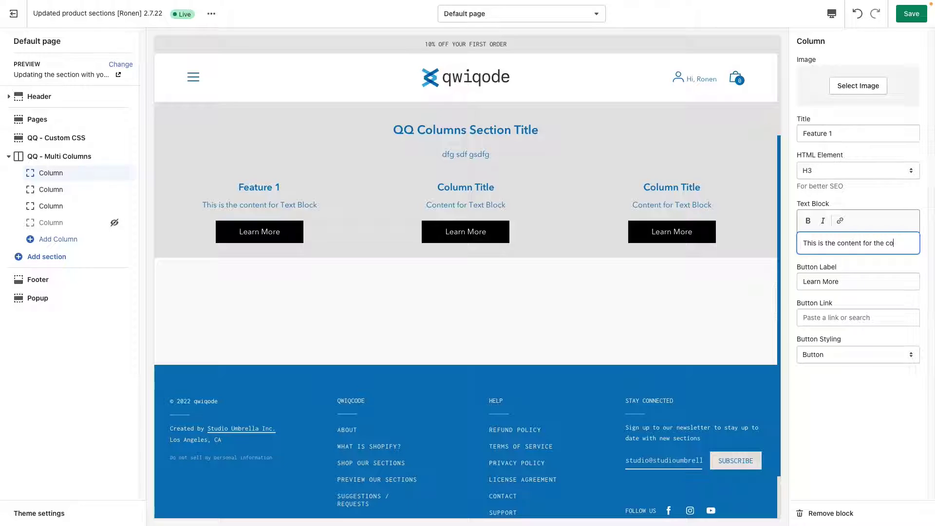
pyautogui.write('e column of this feature')
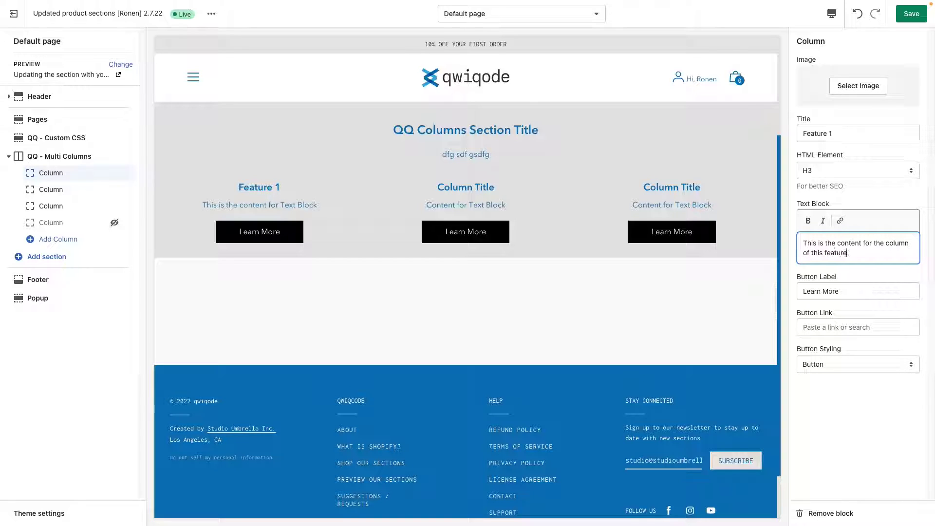
pyautogui.hotkey('ctrl', 'a')
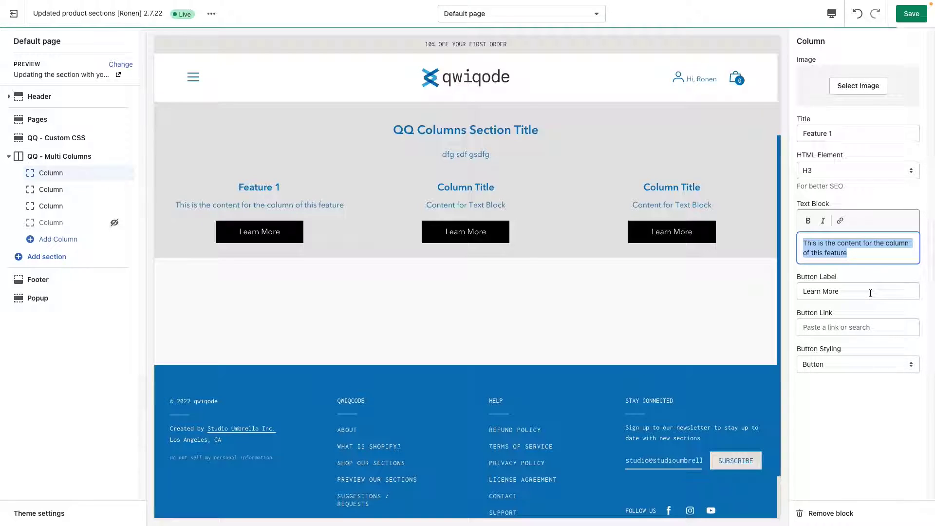
pyautogui.click(868, 292)
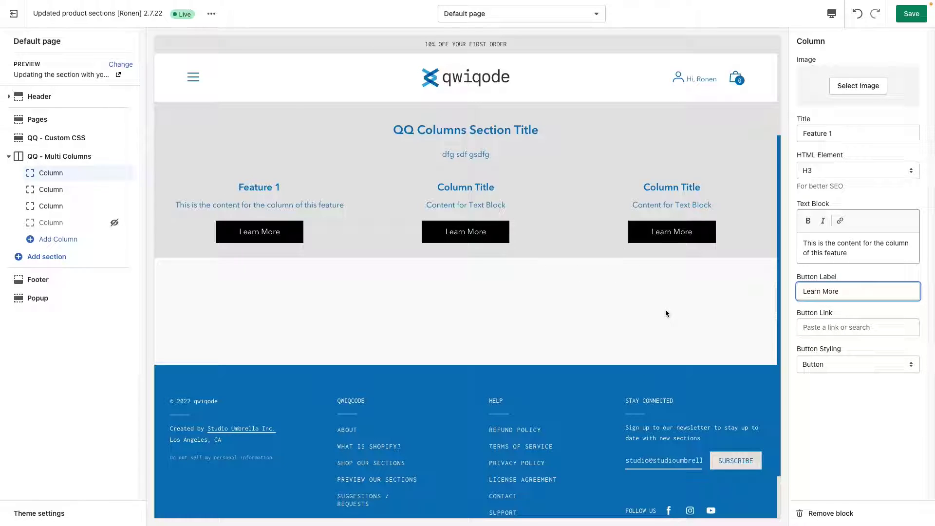
pyautogui.click(831, 369)
pyautogui.click(851, 375)
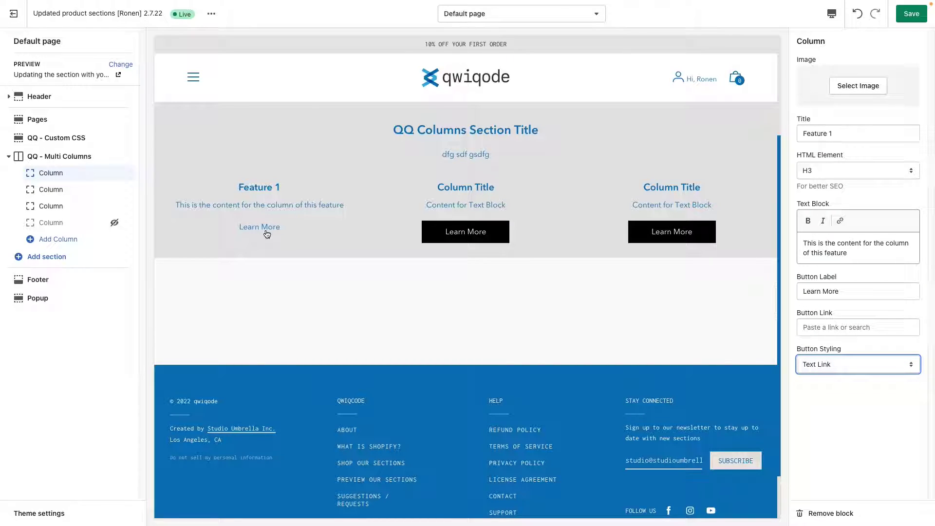
pyautogui.click(846, 363)
pyautogui.click(845, 352)
pyautogui.click(853, 294)
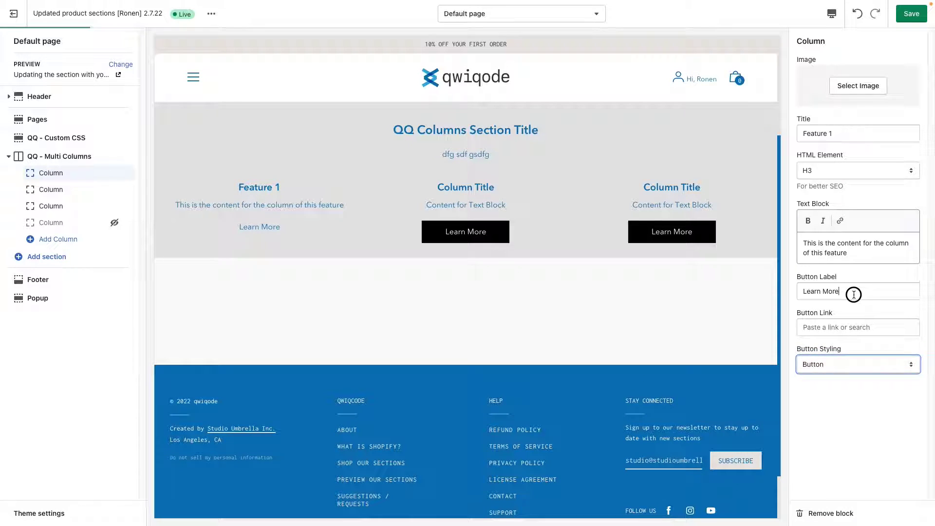
pyautogui.hotkey('ctrl', 'a')
pyautogui.press('BackSpace')
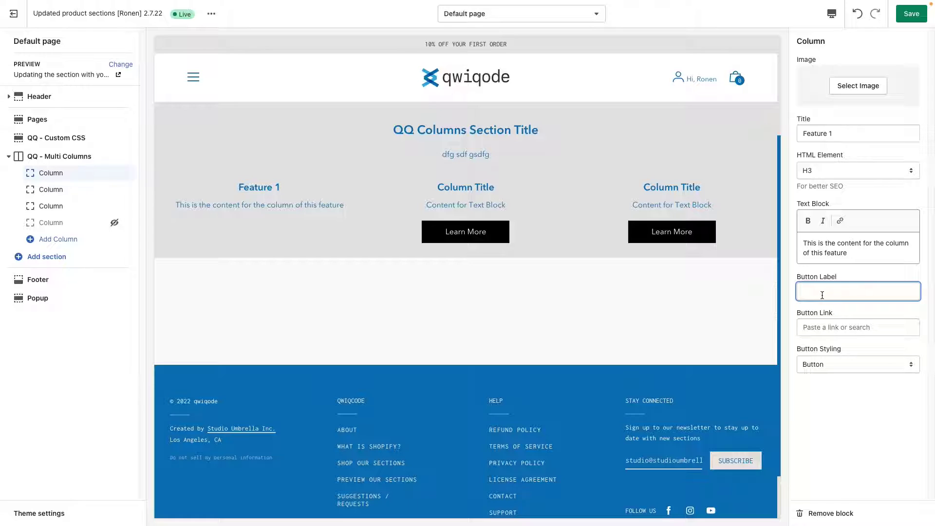
pyautogui.hotkey('ctrl', 'z')
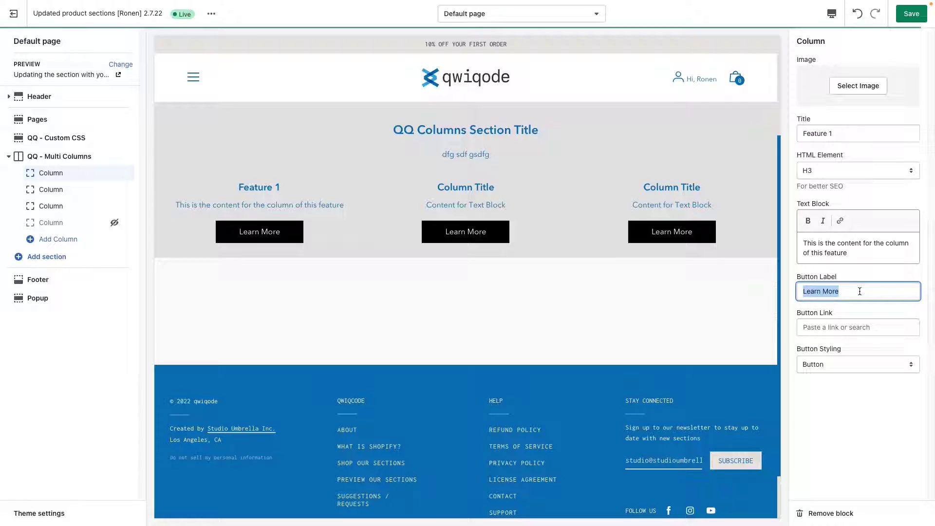
pyautogui.click(859, 291)
# Give Feature 1 a food icon image and the second column the sunflower image
pyautogui.click(858, 85)
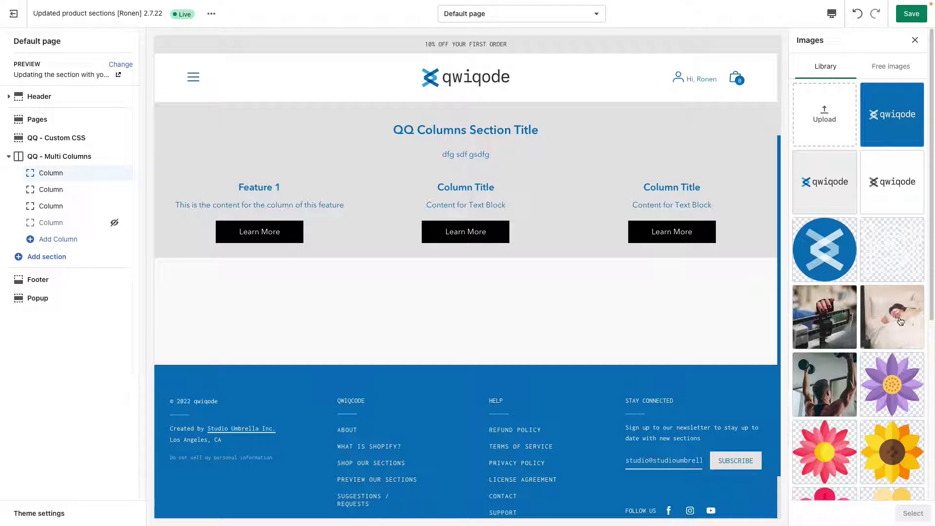
pyautogui.click(892, 249)
pyautogui.click(918, 515)
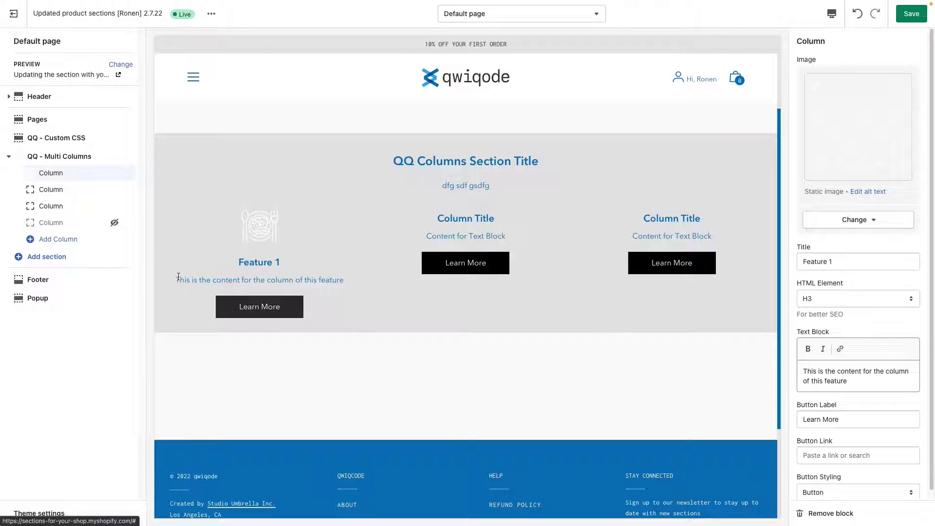
pyautogui.click(50, 189)
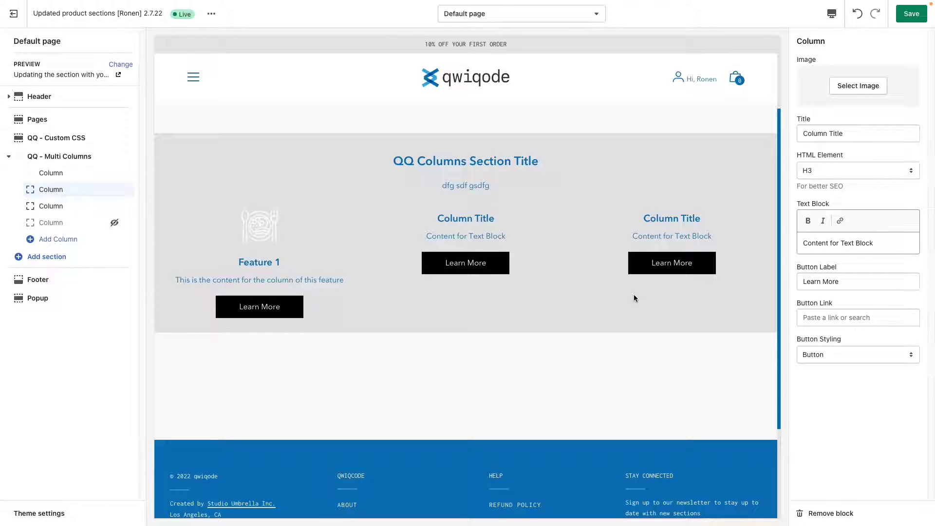
pyautogui.click(858, 85)
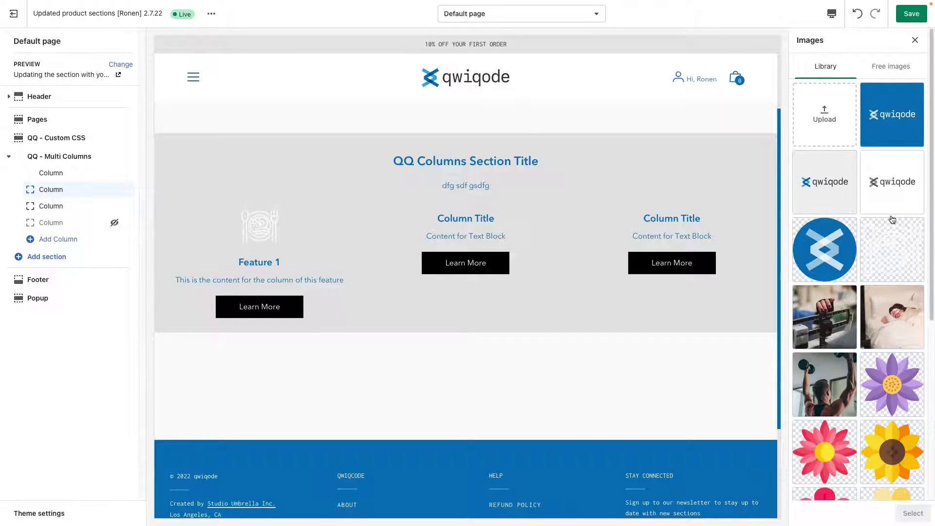
pyautogui.scroll(-5, 903, 344)
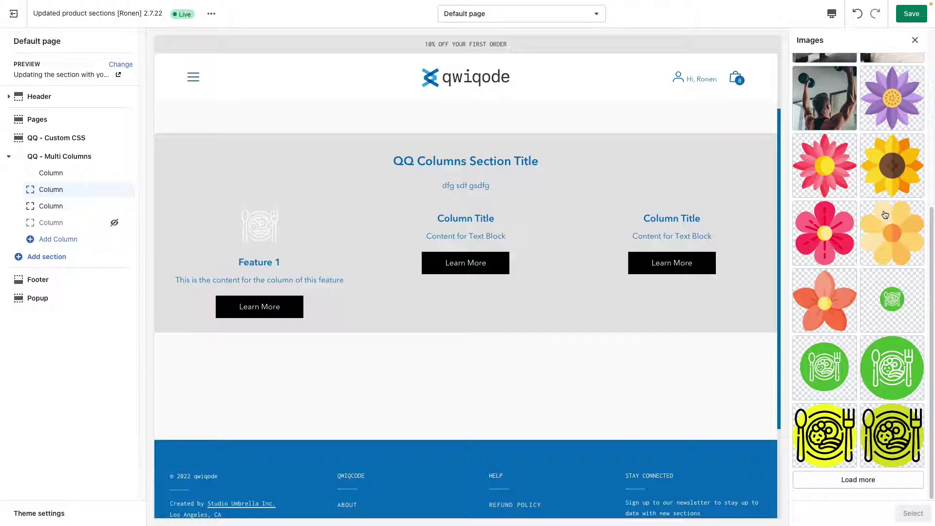
pyautogui.click(892, 165)
pyautogui.click(912, 513)
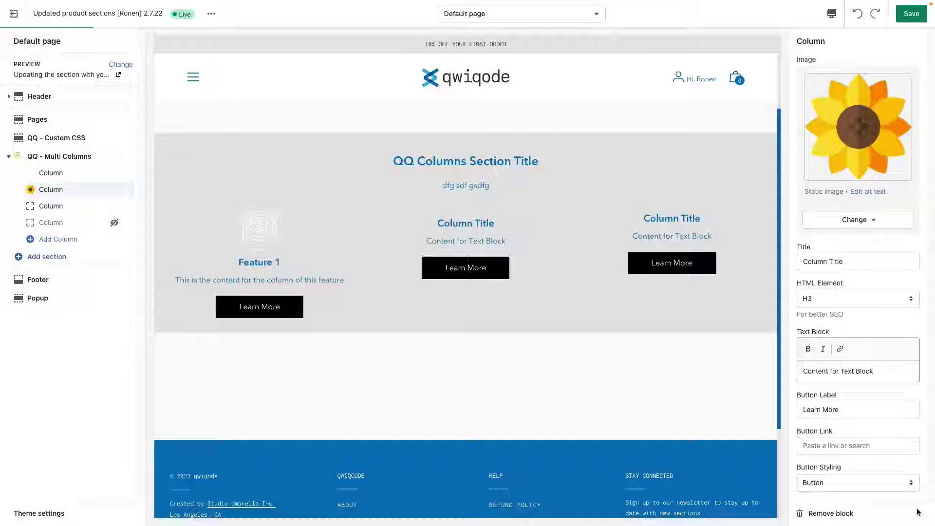
# Replace Feature 1's image with the purple flower
pyautogui.click(57, 174)
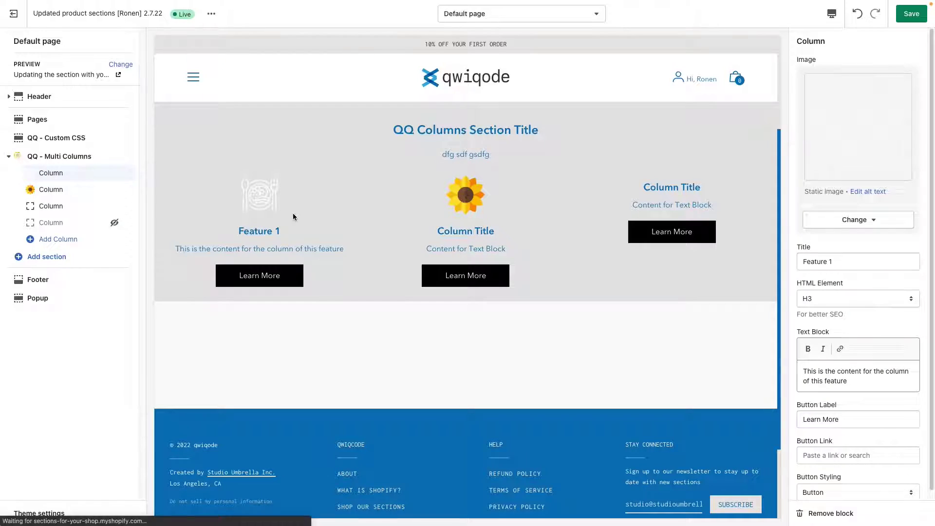
pyautogui.click(858, 220)
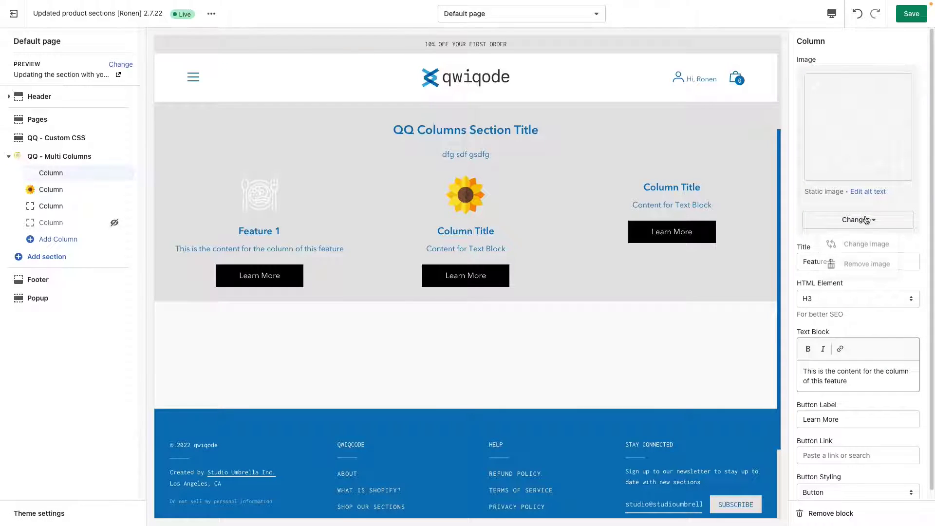
pyautogui.click(866, 244)
pyautogui.click(891, 384)
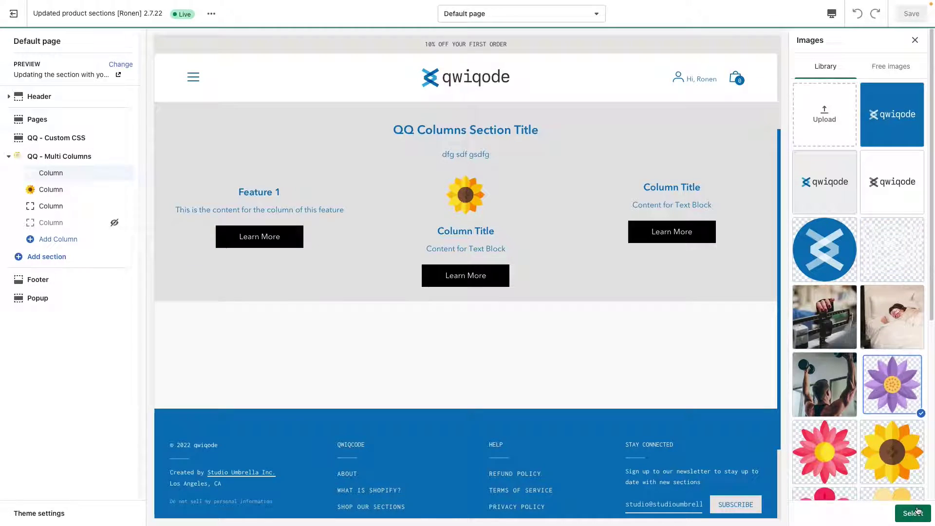
pyautogui.click(912, 513)
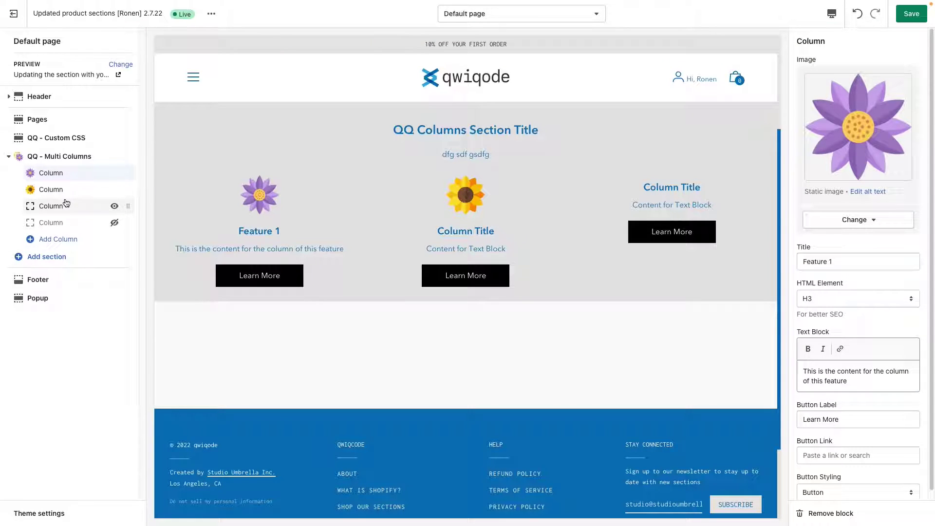
# Set the pink flower image on the third column
pyautogui.click(61, 206)
pyautogui.click(858, 86)
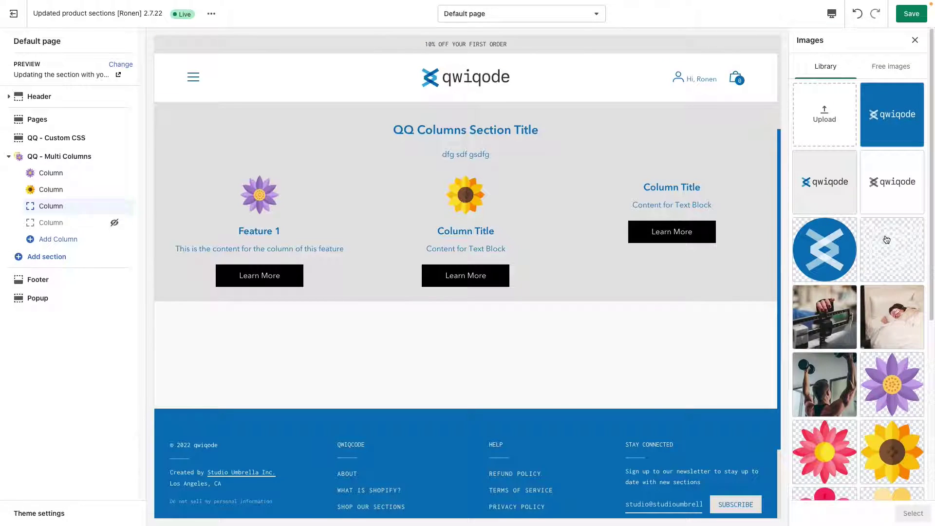
pyautogui.scroll(-1, 895, 431)
pyautogui.scroll(-3, 894, 430)
pyautogui.click(821, 279)
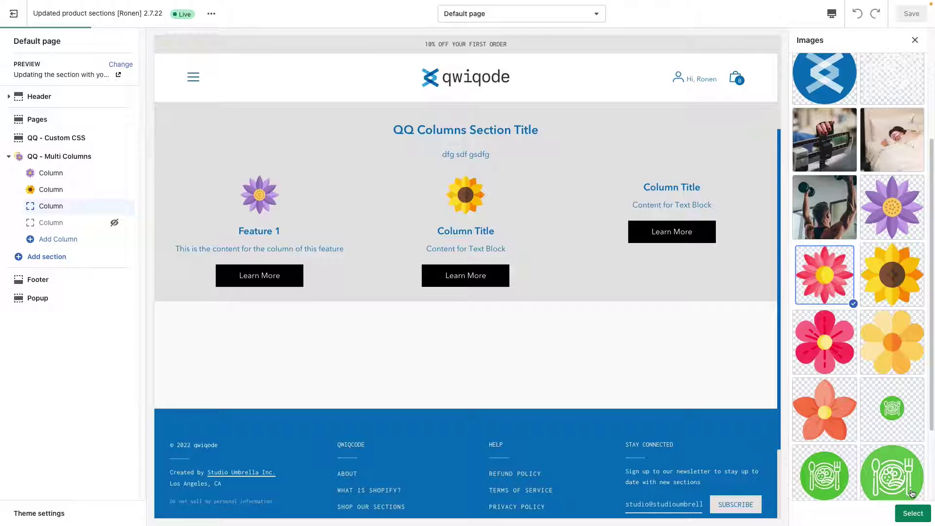
pyautogui.click(912, 513)
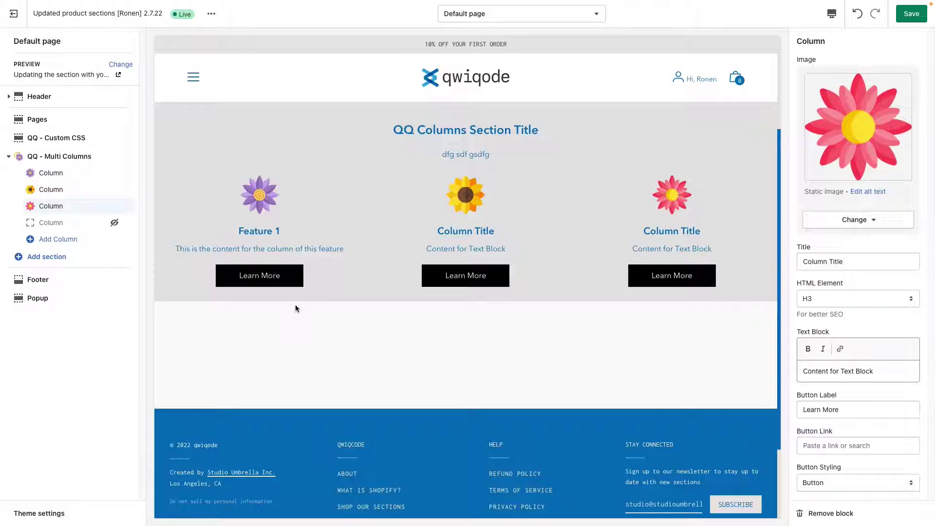
pyautogui.click(50, 189)
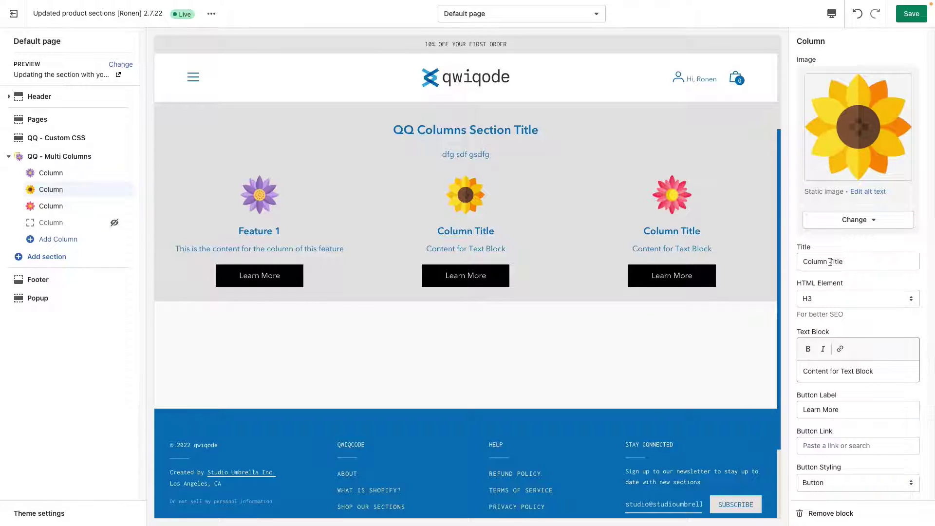
# Retitle the second and third columns 'Feature 2' and 'Feature 3'
pyautogui.moveTo(847, 261); pyautogui.dragTo(742, 269)
pyautogui.write('Fe')
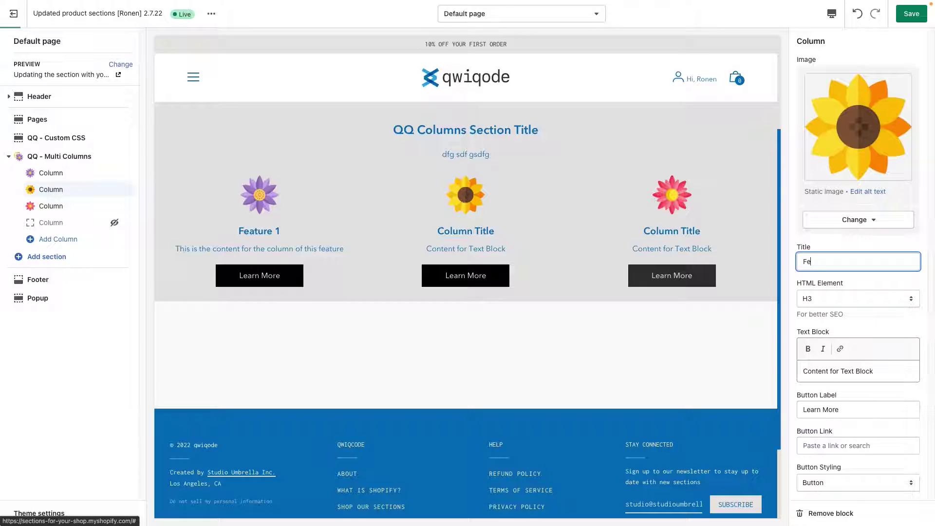
pyautogui.write('ature 2')
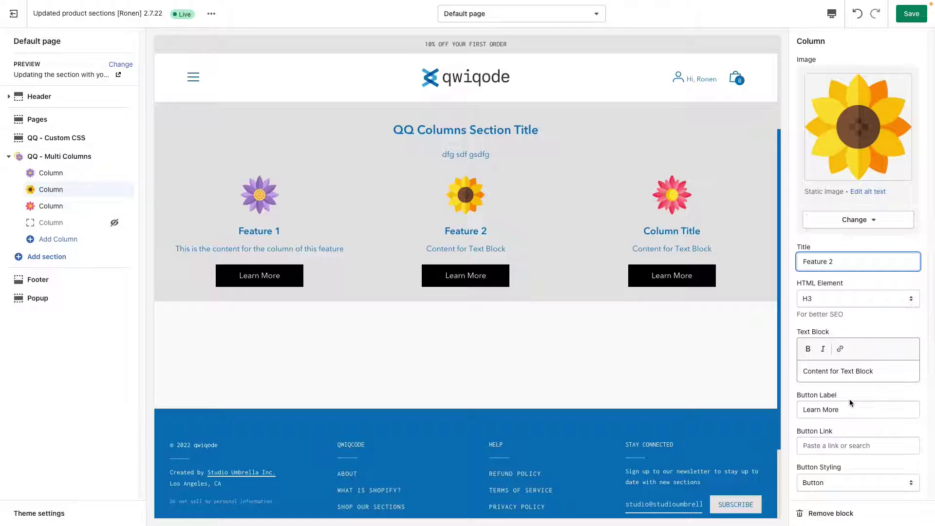
pyautogui.click(45, 207)
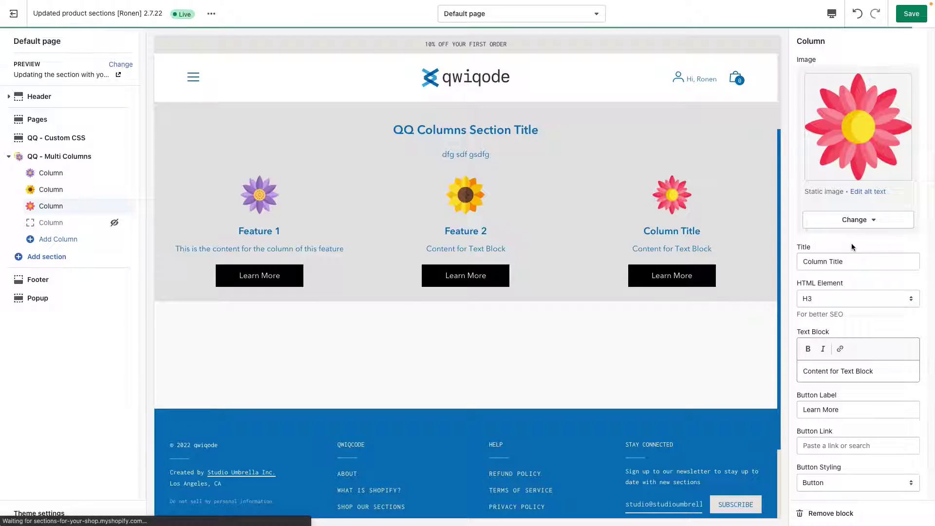
pyautogui.write('Fe')
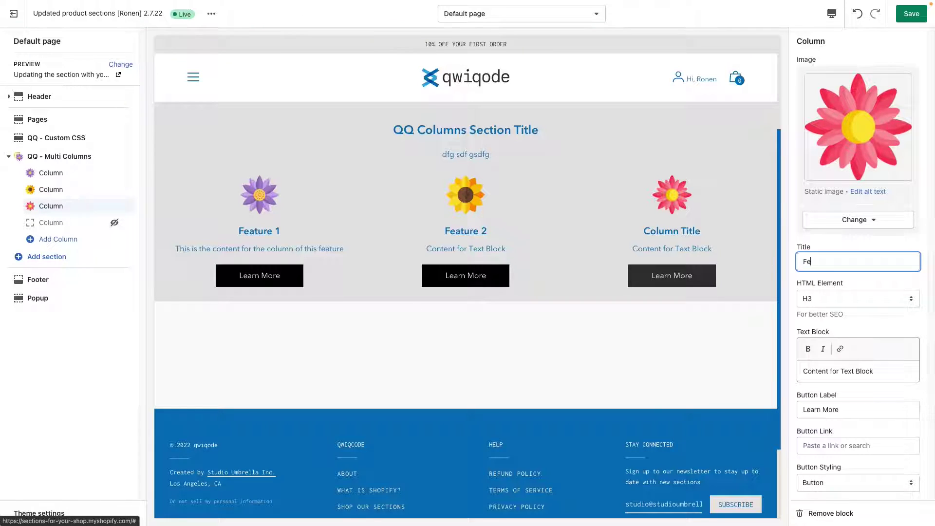
pyautogui.write('ature 3')
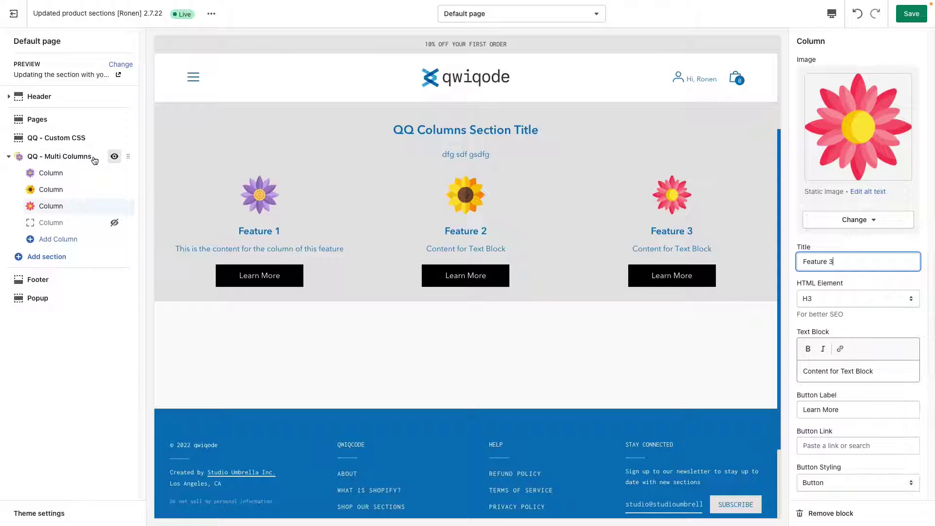
pyautogui.click(63, 157)
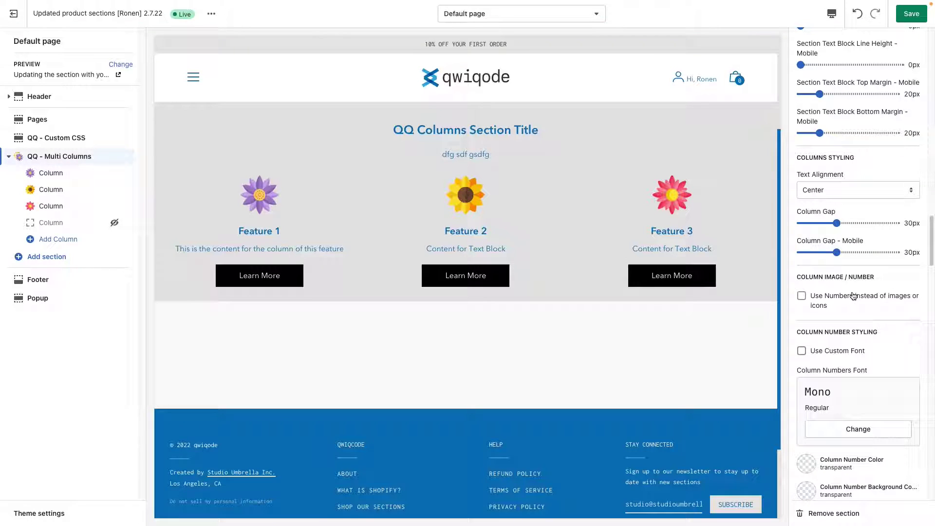
# Tick 'Use Numbers instead of images or icons' so the columns show 1, 2 and 3
pyautogui.scroll(1, 860, 292)
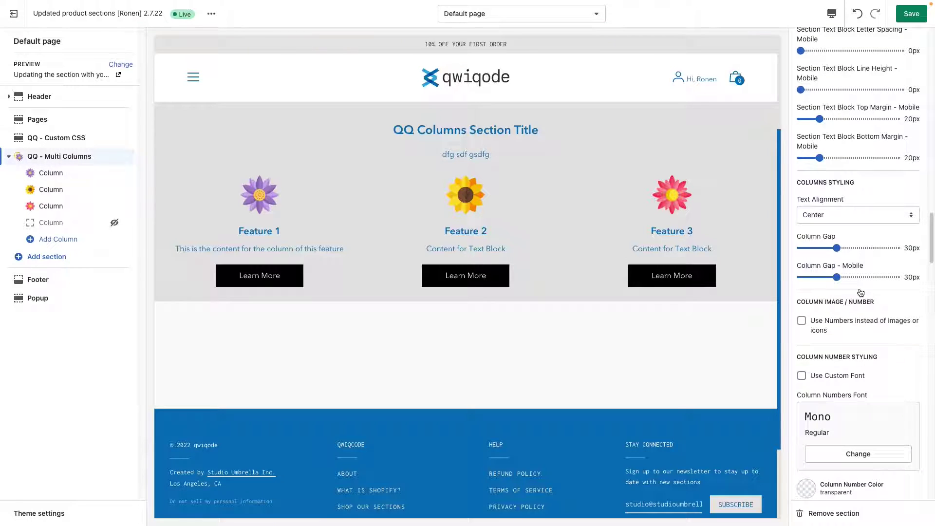
pyautogui.moveTo(694, 233); pyautogui.dragTo(638, 249)
pyautogui.click(698, 249)
pyautogui.click(801, 321)
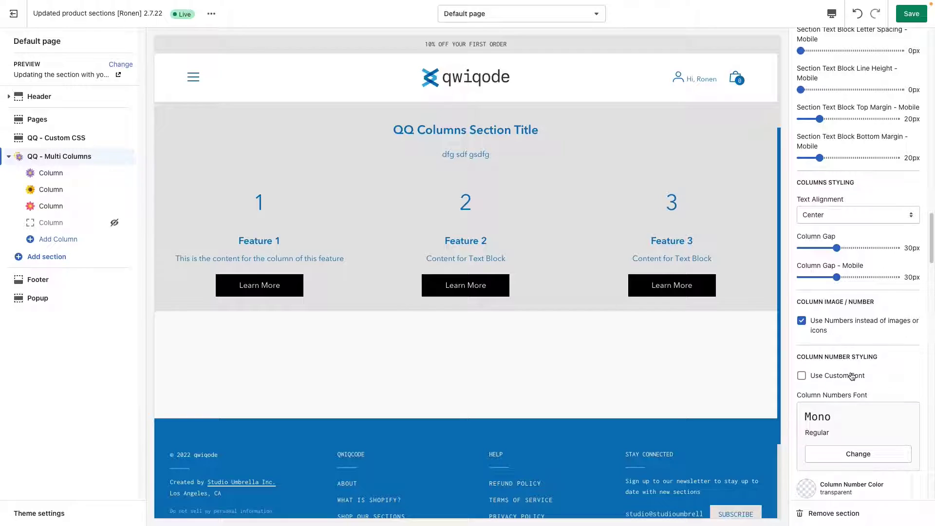
pyautogui.scroll(-3, 851, 376)
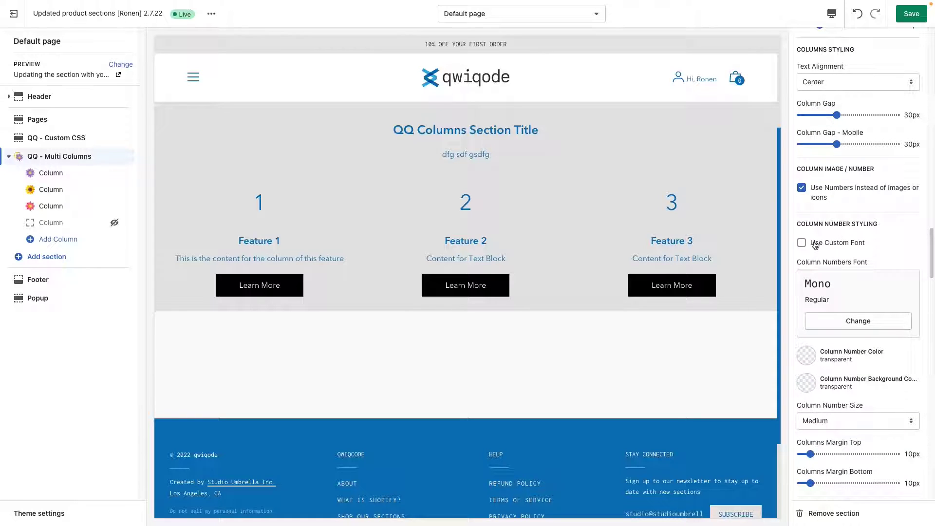
# Make the column numbers white inside blue circles
pyautogui.click(812, 362)
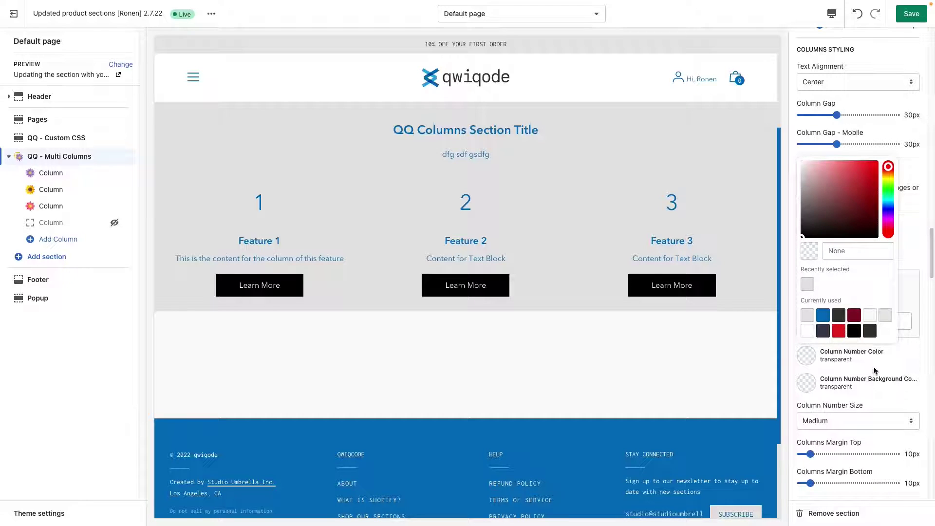
pyautogui.click(806, 334)
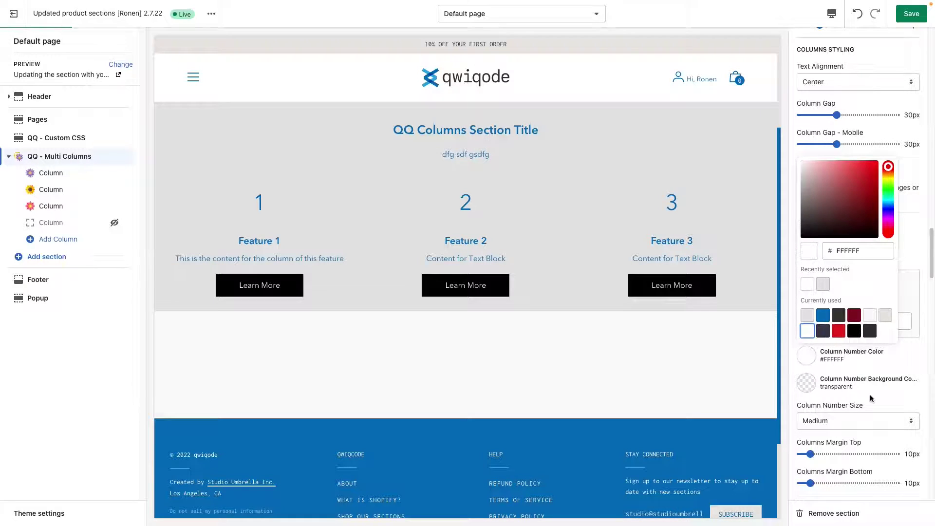
pyautogui.click(805, 383)
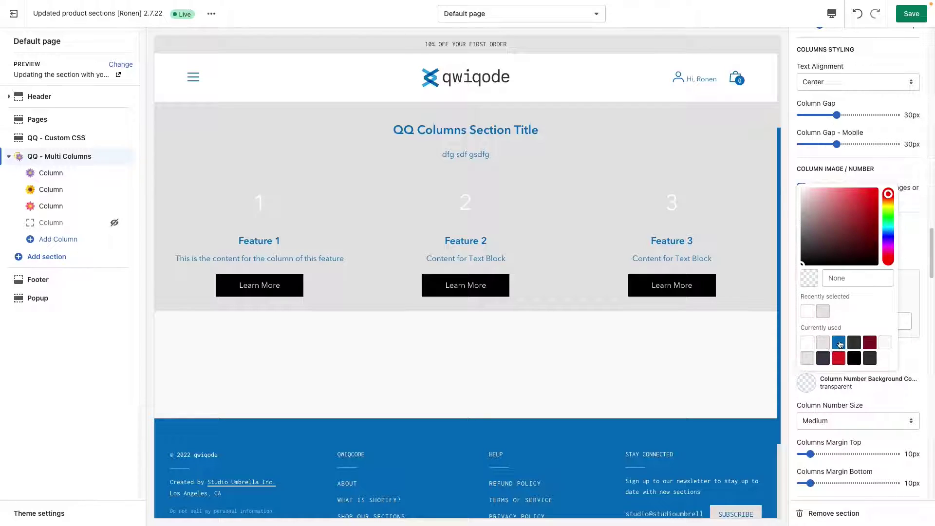
pyautogui.click(838, 343)
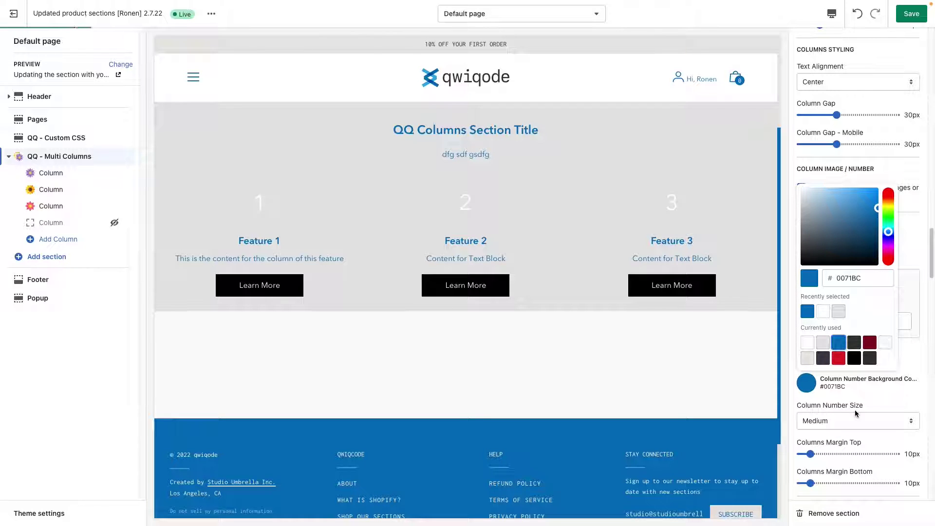
pyautogui.click(885, 394)
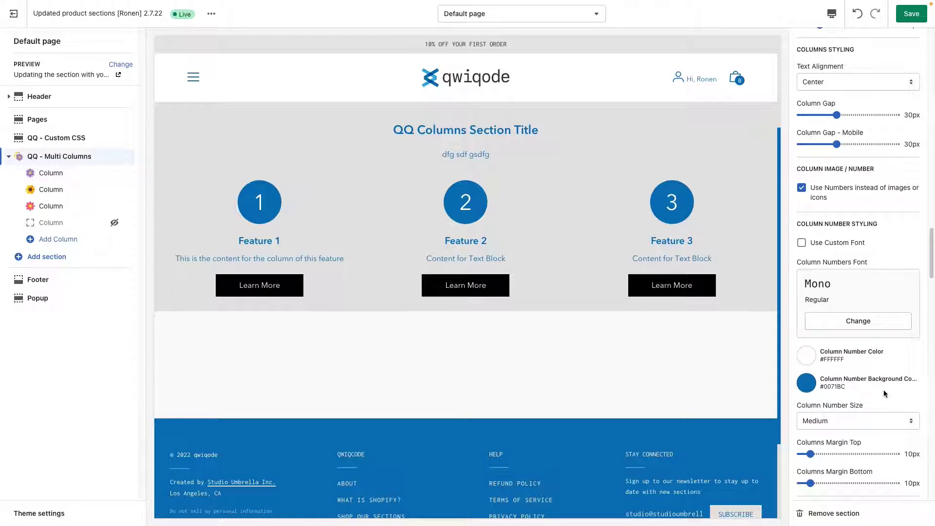
# Keep the number circles at medium size after trying large and small
pyautogui.scroll(-1, 884, 394)
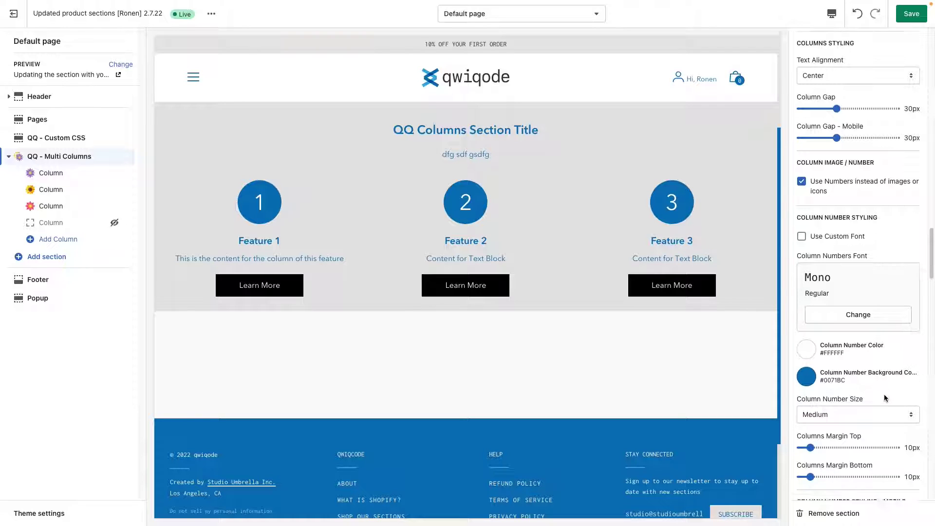
pyautogui.click(853, 399)
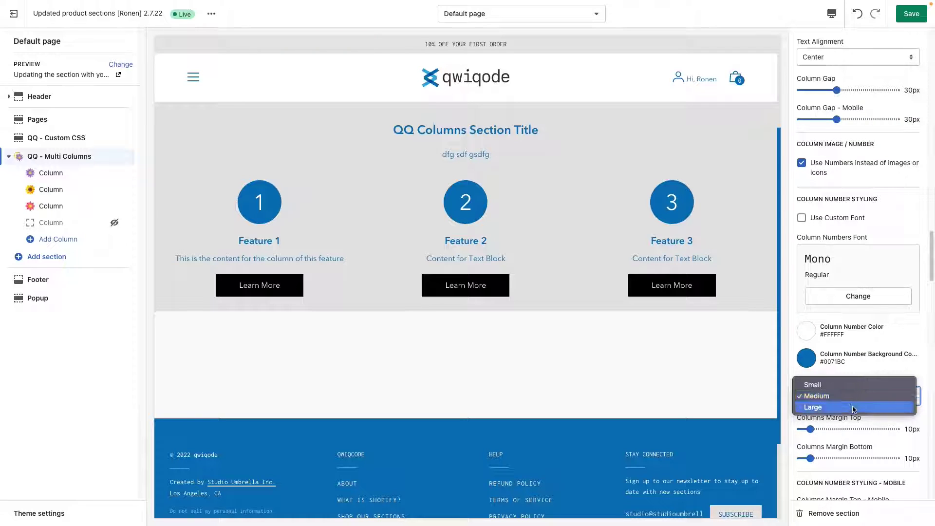
pyautogui.click(852, 407)
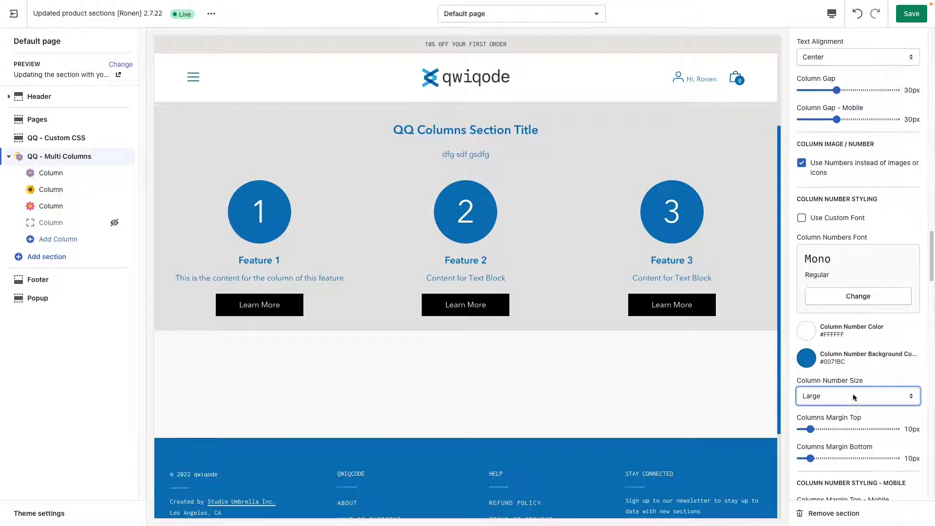
pyautogui.click(852, 402)
pyautogui.click(862, 375)
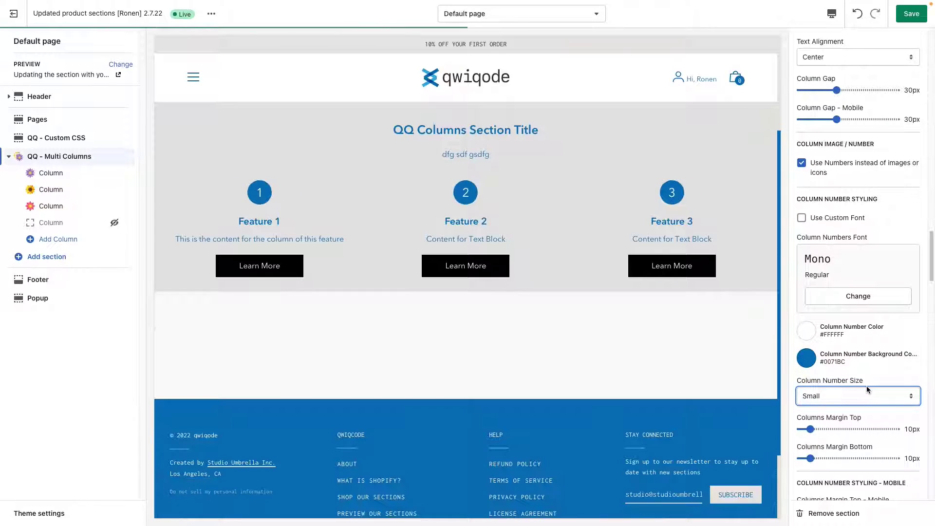
pyautogui.click(856, 394)
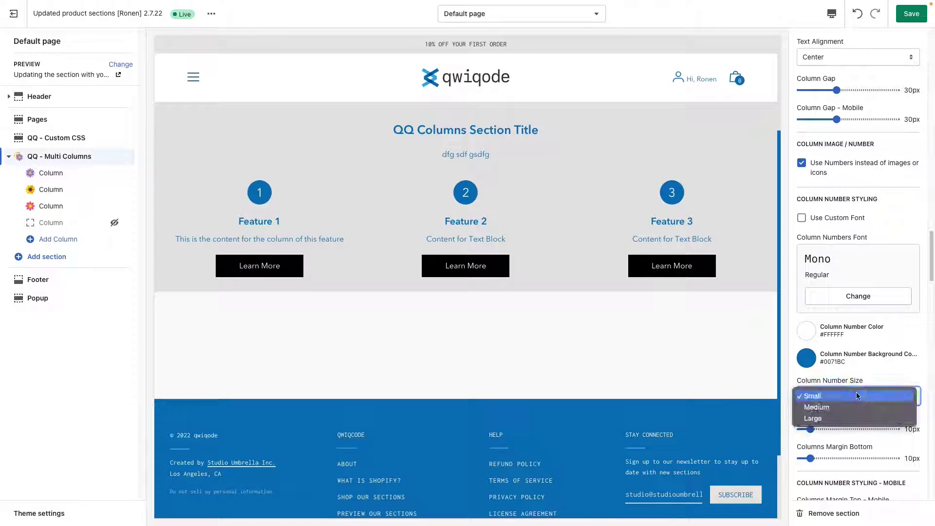
pyautogui.click(856, 406)
# Set the column margin below the numbers to 10px
pyautogui.scroll(-1, 873, 413)
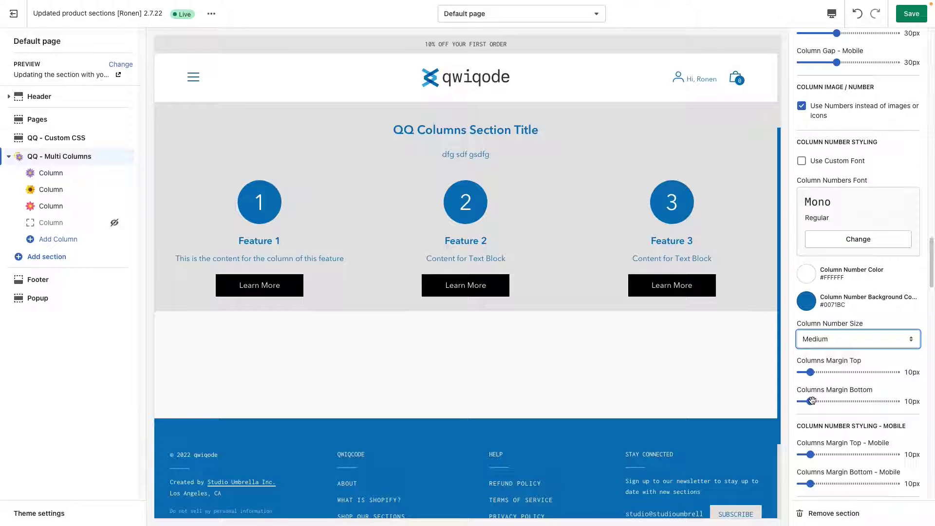
pyautogui.moveTo(811, 400); pyautogui.dragTo(849, 400)
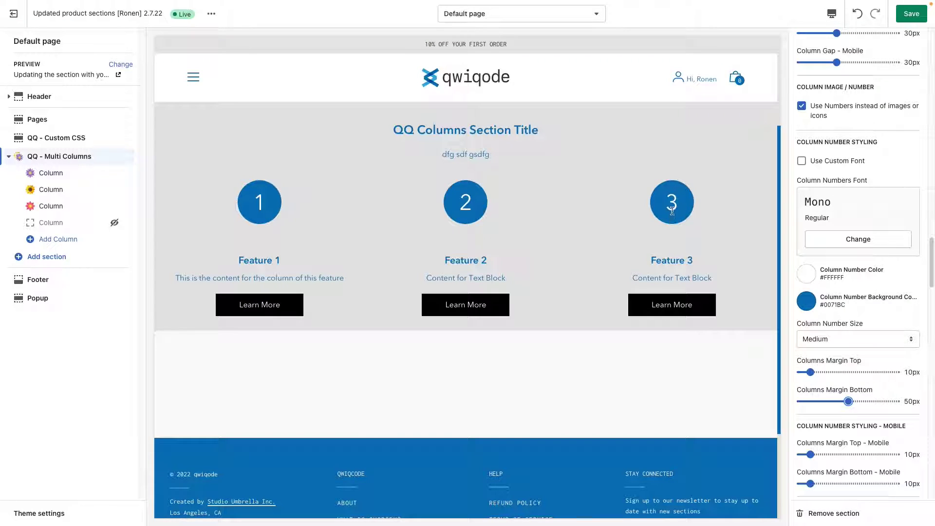
pyautogui.moveTo(849, 401); pyautogui.dragTo(810, 401)
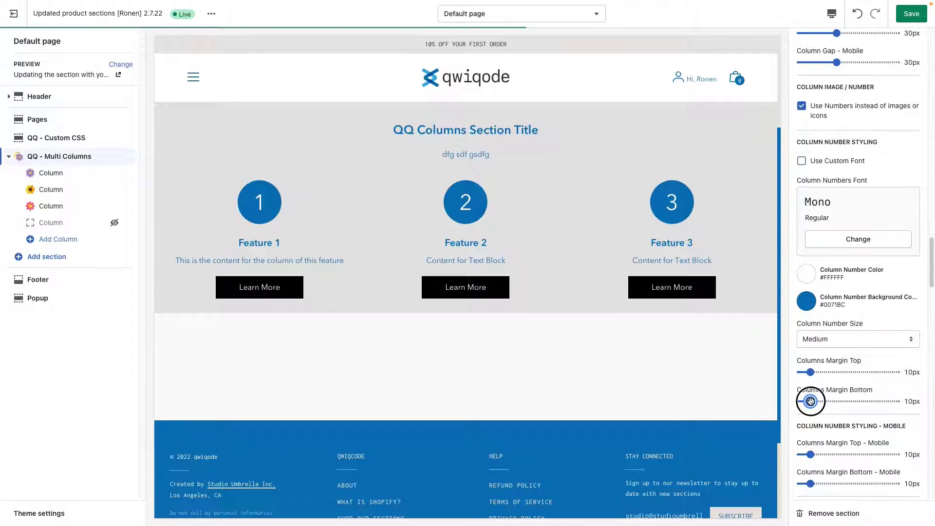
pyautogui.scroll(-1, 862, 429)
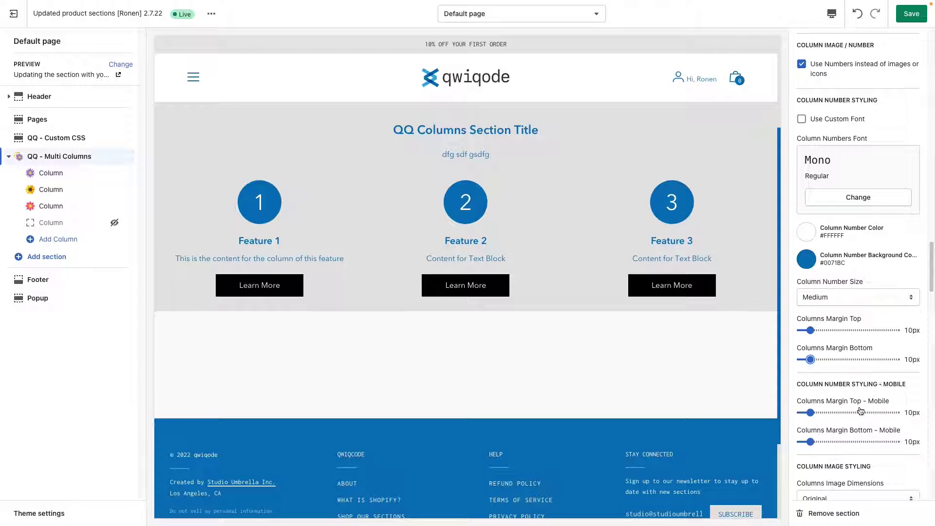
pyautogui.scroll(-3, 859, 412)
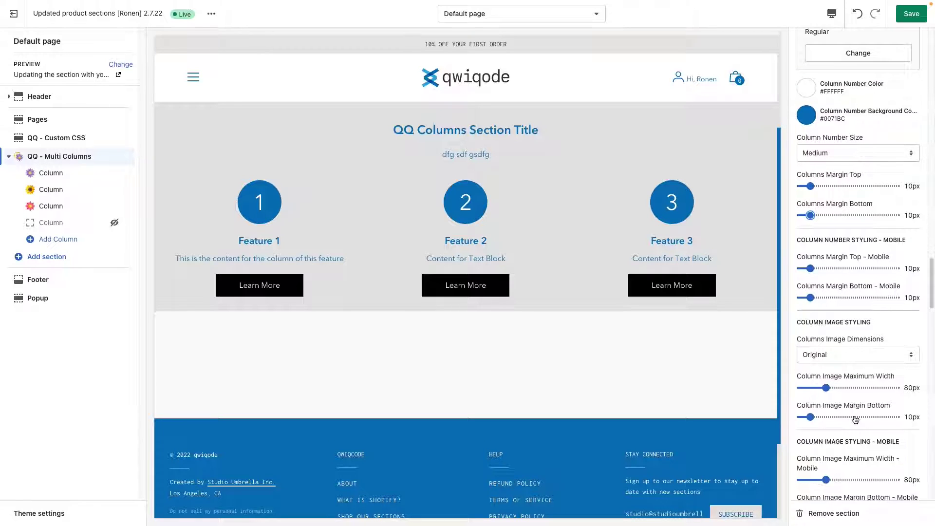
pyautogui.scroll(5, 852, 328)
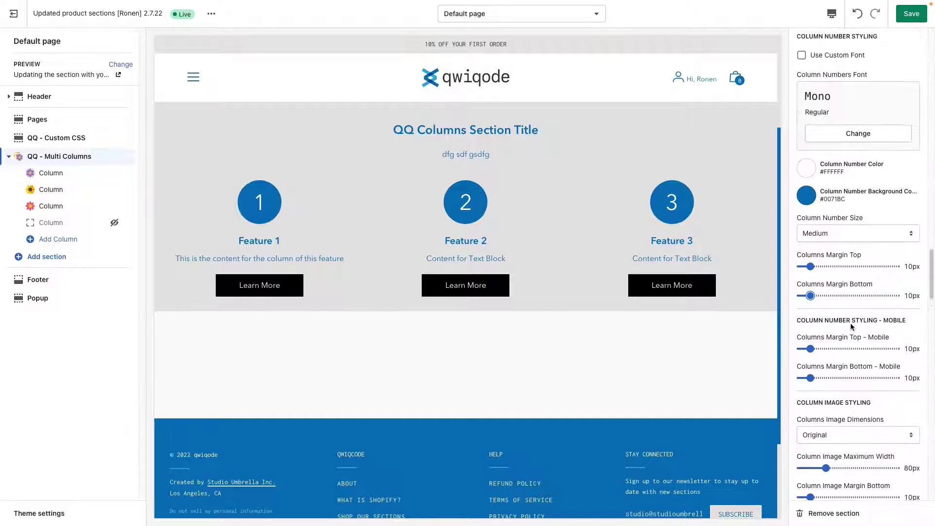
# Untick 'Use Numbers instead of images or icons' so the columns show images again
pyautogui.click(801, 179)
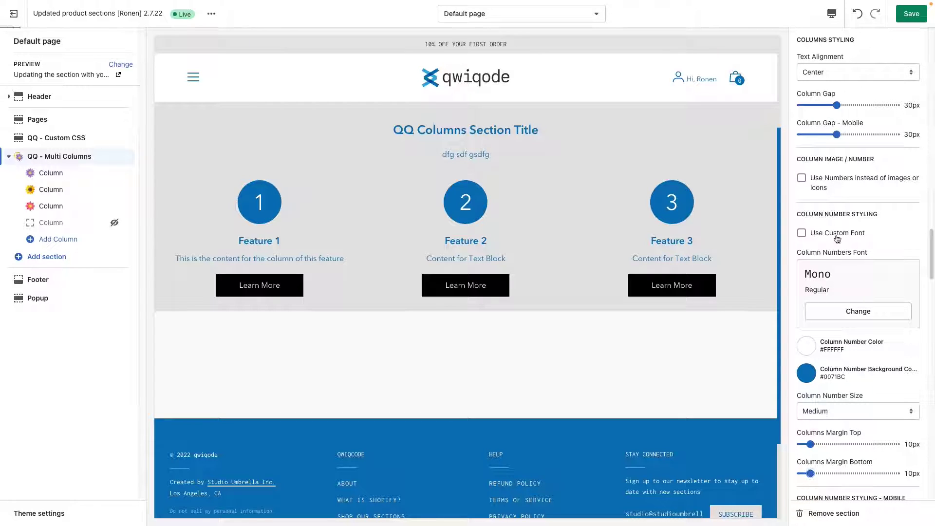
pyautogui.scroll(-3, 854, 400)
pyautogui.scroll(-4, 853, 400)
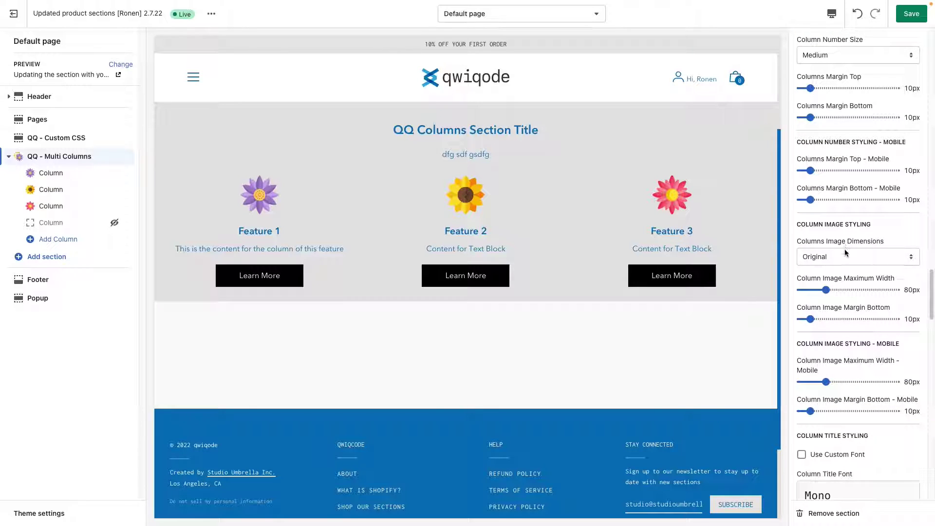
# Replace Feature 3's flower image with the scale photo from the library
pyautogui.click(68, 207)
pyautogui.click(859, 220)
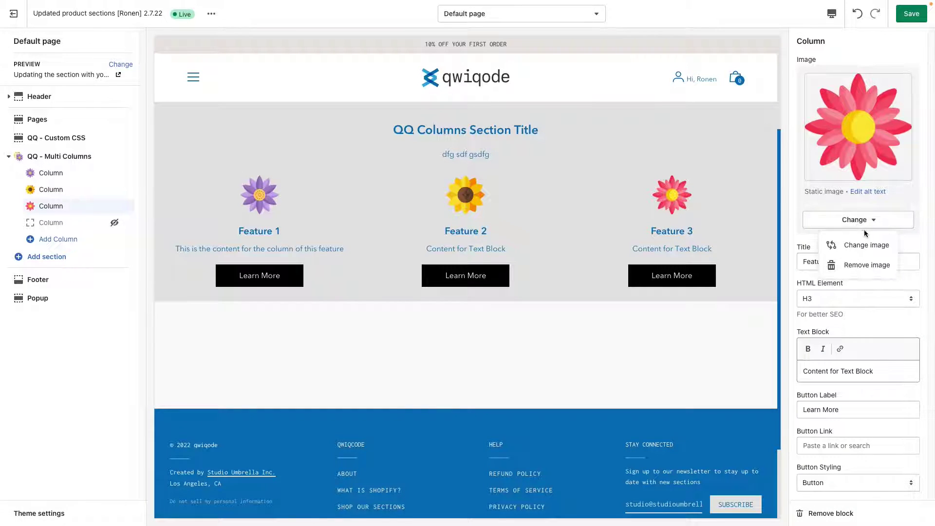
pyautogui.click(862, 244)
pyautogui.click(831, 338)
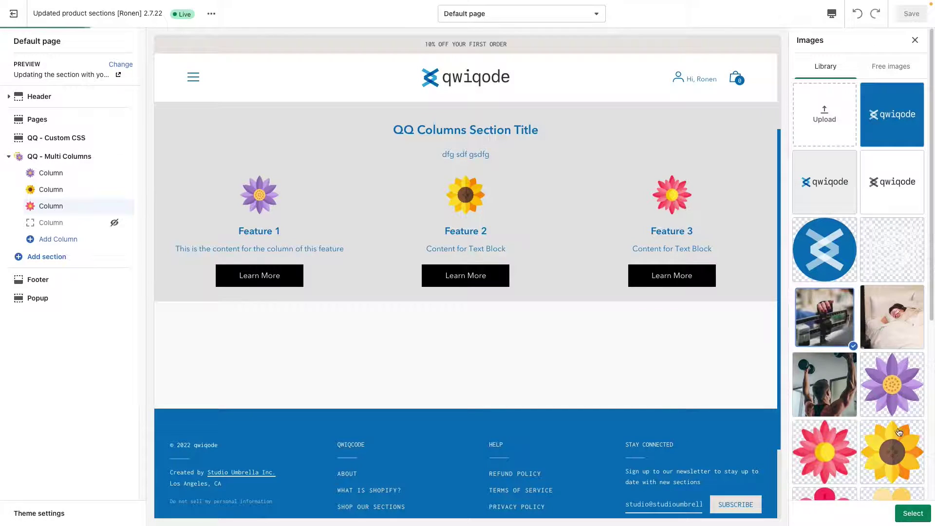
pyautogui.click(912, 513)
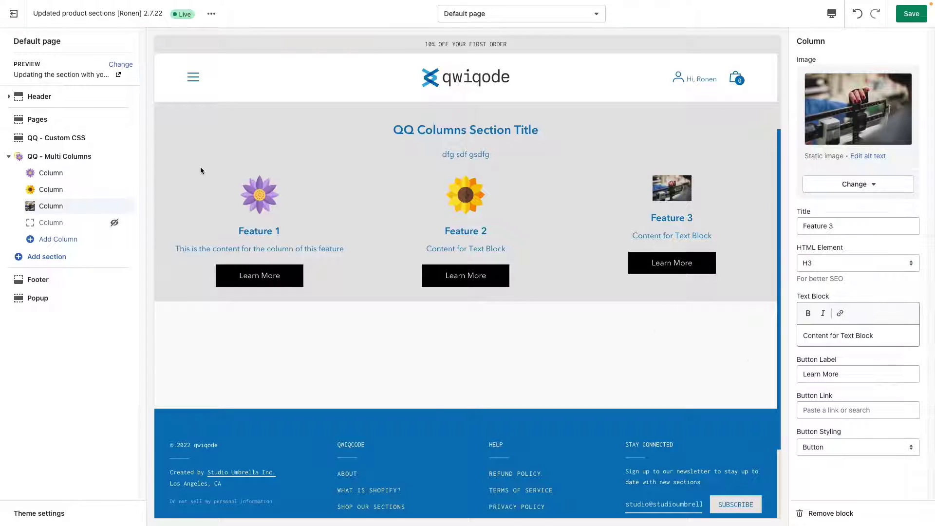
# Set Column Image Maximum Width to 245px and Image Margin Bottom to 24px
pyautogui.click(71, 159)
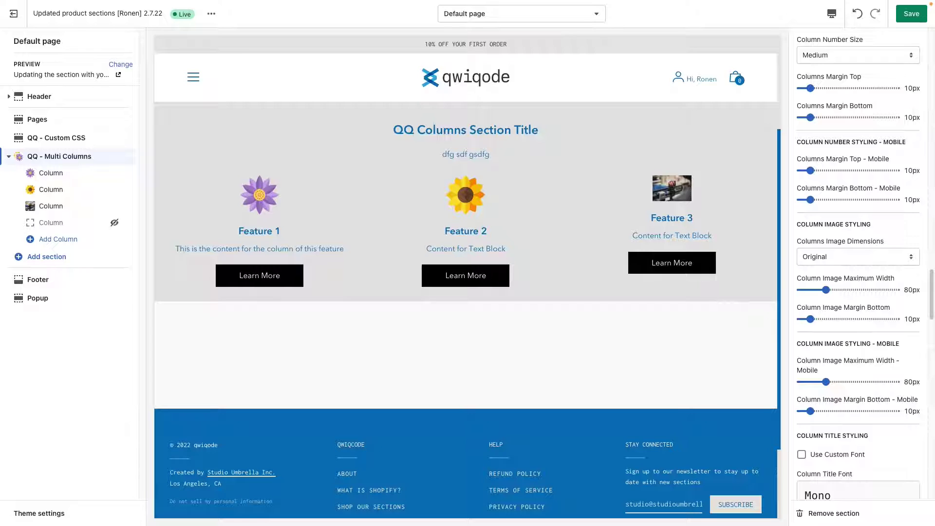
pyautogui.scroll(-5, 841, 482)
pyautogui.scroll(-10, 841, 481)
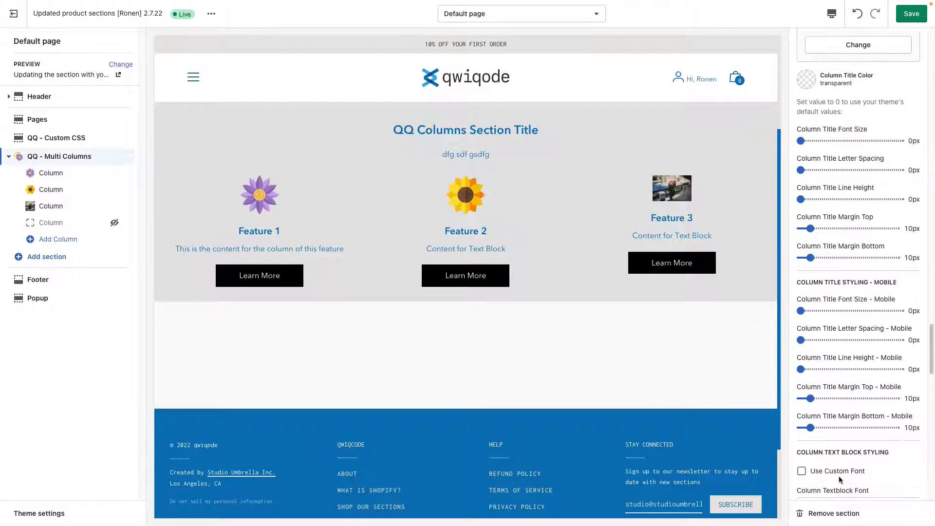
pyautogui.scroll(-2, 837, 476)
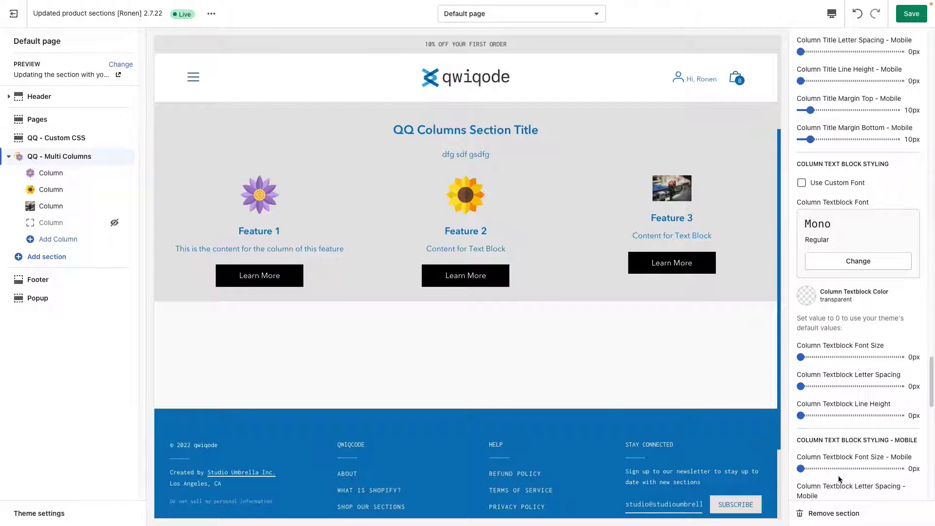
pyautogui.moveTo(932, 386); pyautogui.dragTo(930, 420)
pyautogui.moveTo(931, 450); pyautogui.dragTo(901, 297)
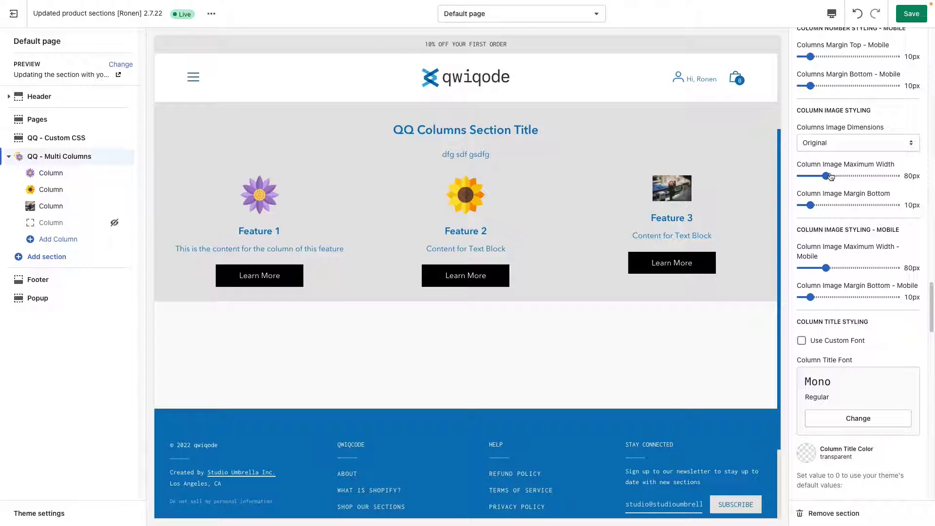
pyautogui.moveTo(830, 176); pyautogui.dragTo(875, 175)
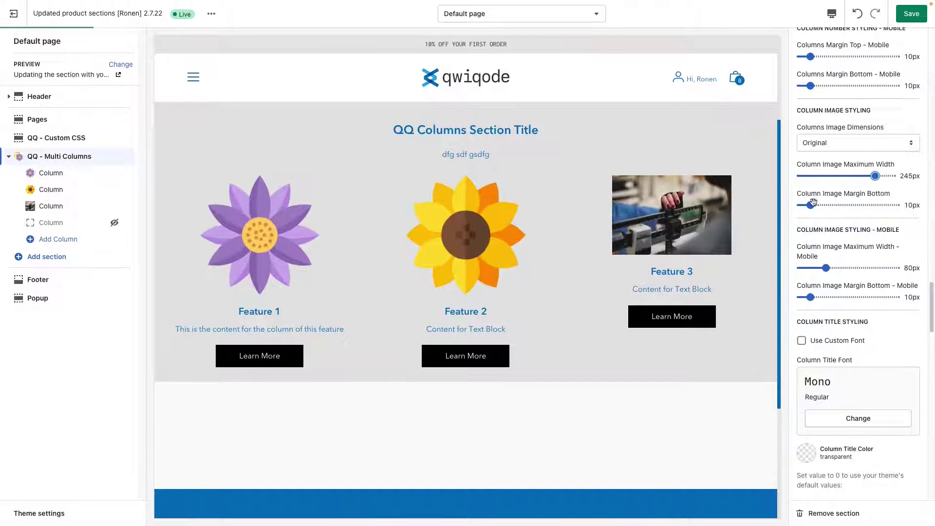
pyautogui.moveTo(810, 205); pyautogui.dragTo(822, 203)
# Try Portrait, Square and Landscape, then set Columns Image Dimensions to Original
pyautogui.click(835, 144)
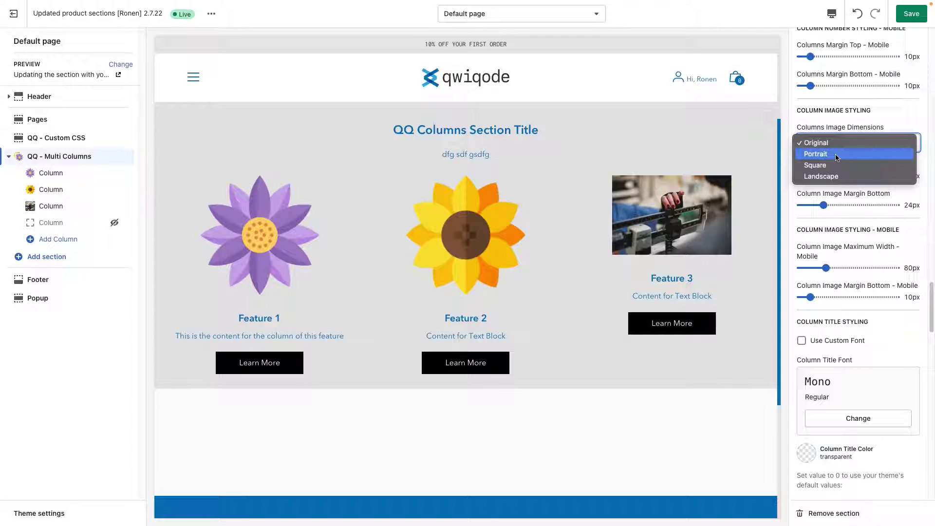
pyautogui.click(836, 154)
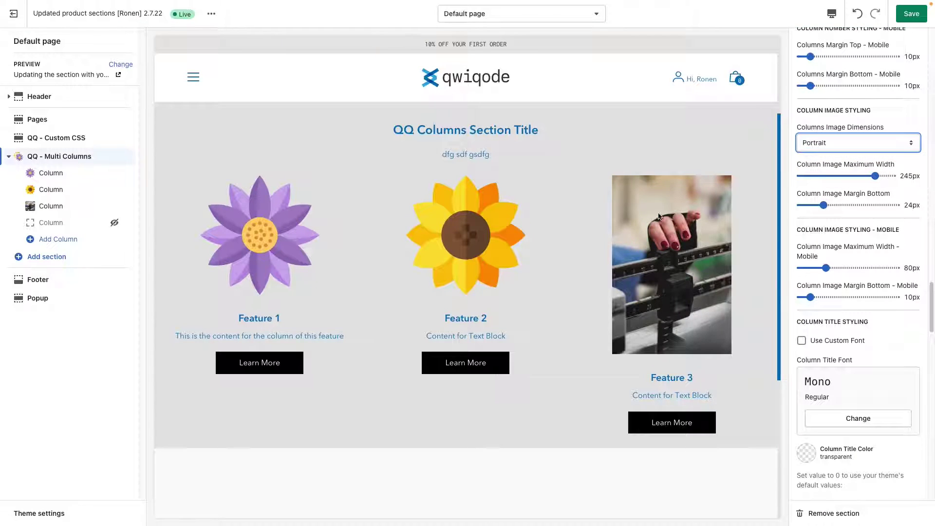
pyautogui.click(844, 142)
pyautogui.click(853, 159)
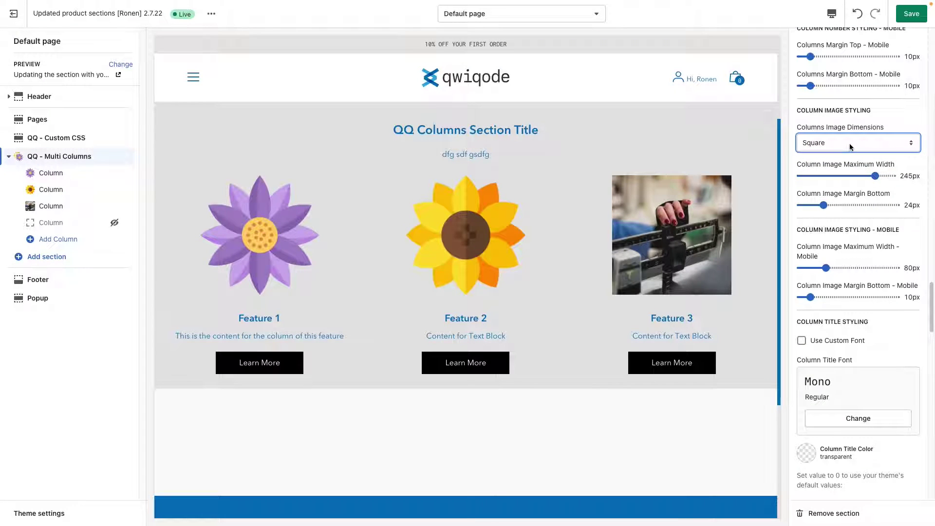
pyautogui.click(851, 149)
pyautogui.click(847, 154)
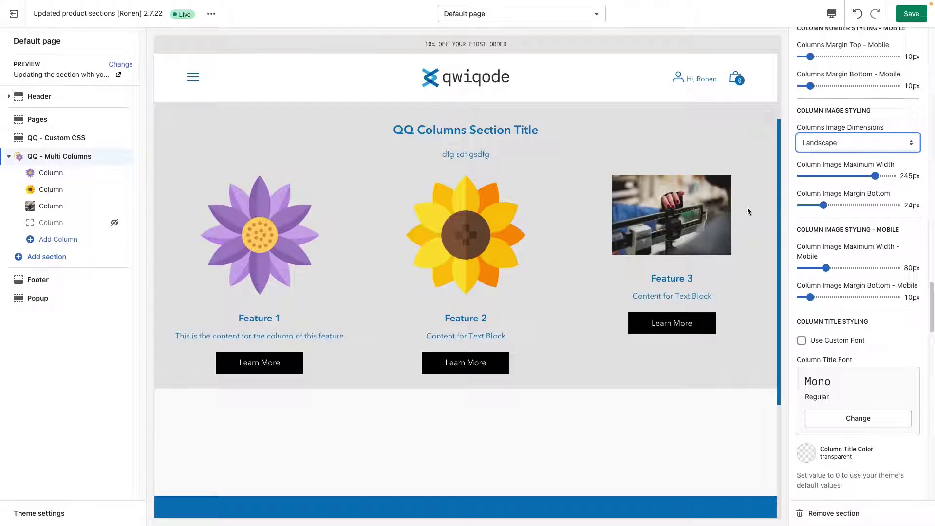
pyautogui.click(871, 149)
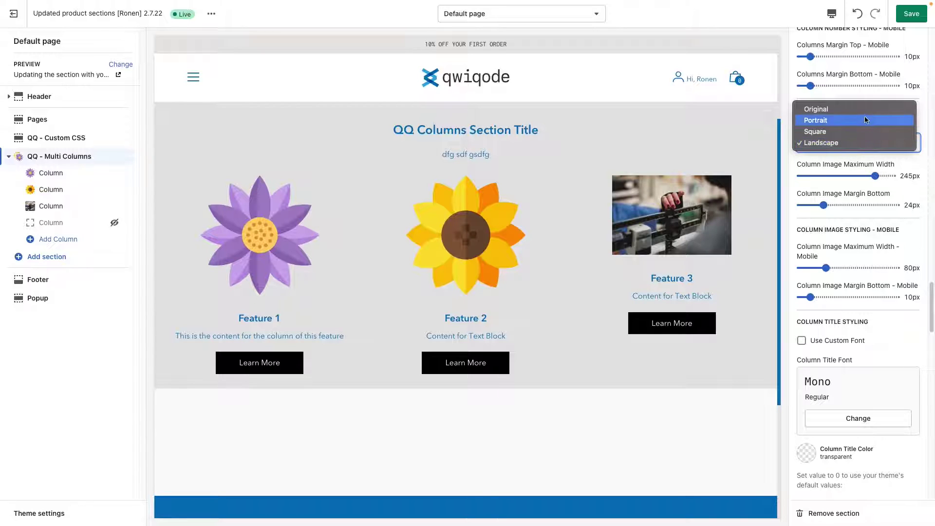
pyautogui.click(873, 157)
pyautogui.press('o')
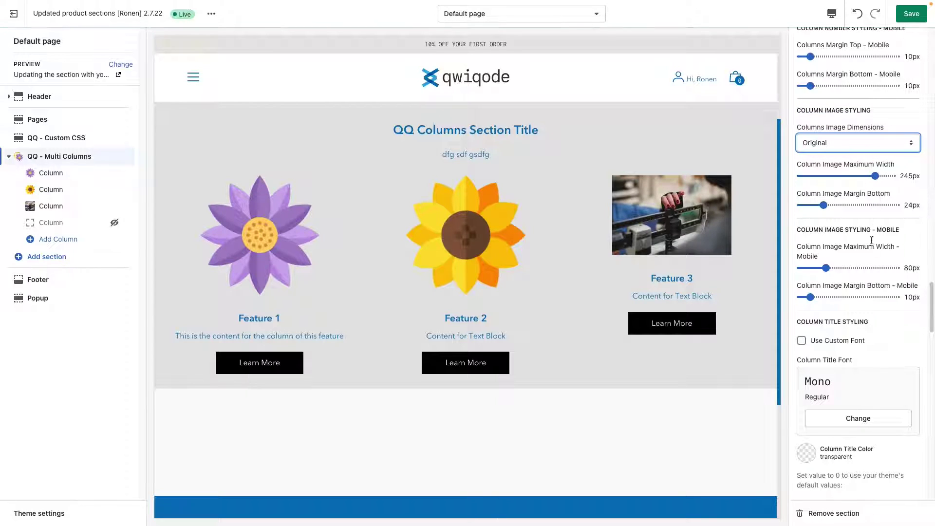
pyautogui.scroll(-2, 855, 381)
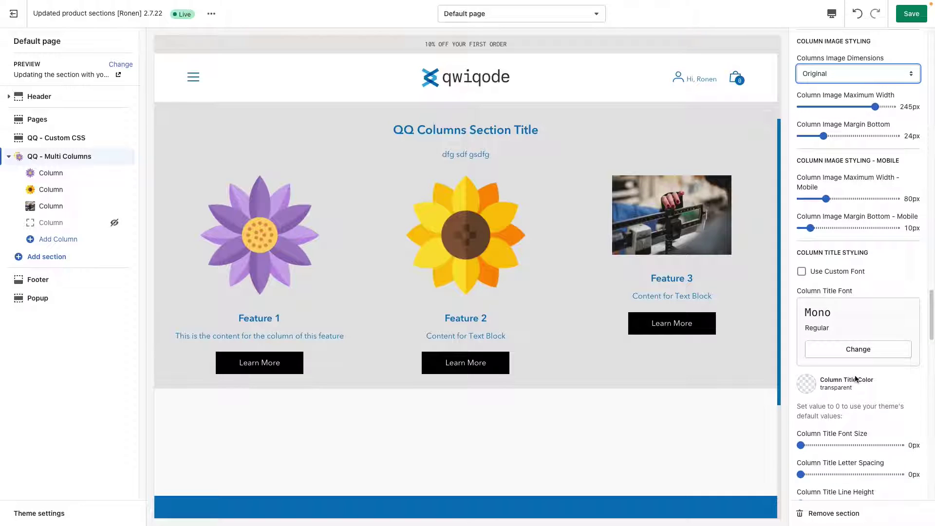
pyautogui.scroll(-1, 865, 381)
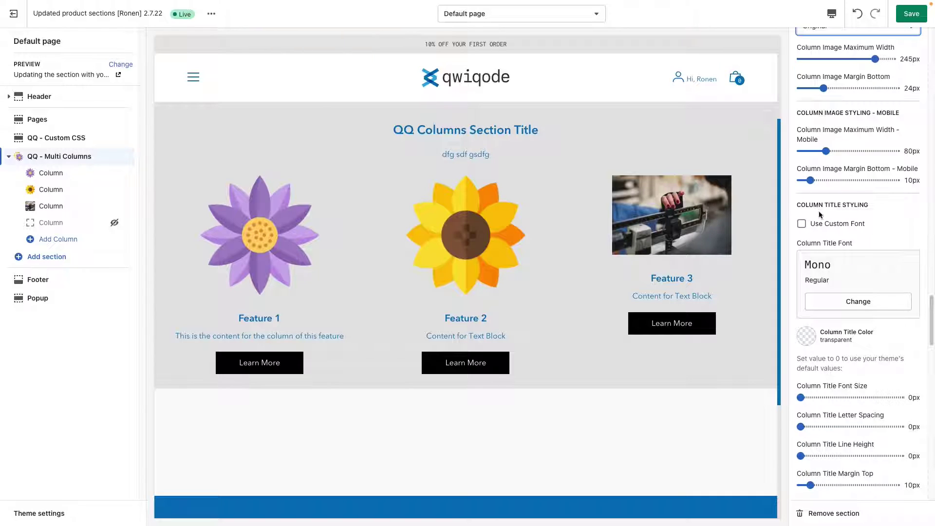
pyautogui.moveTo(693, 278); pyautogui.dragTo(649, 278)
pyautogui.moveTo(712, 296); pyautogui.dragTo(638, 296)
pyautogui.scroll(-3, 888, 337)
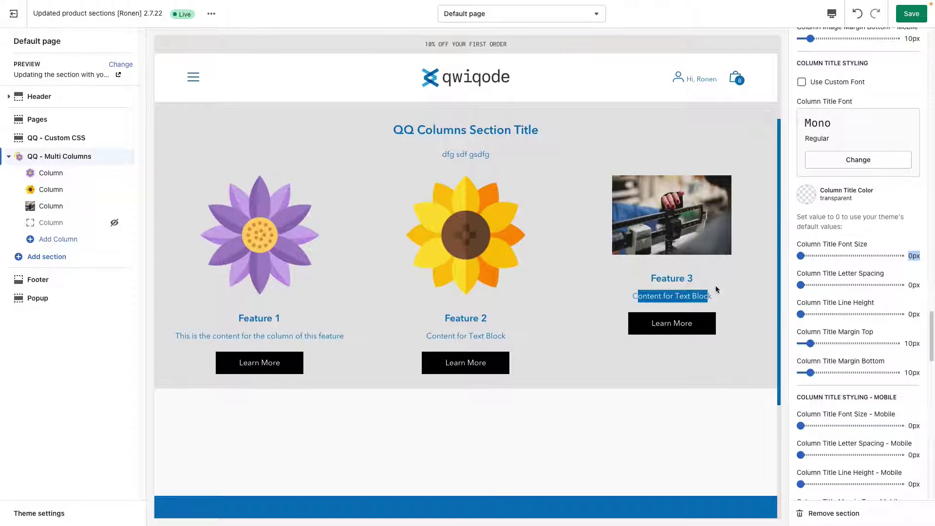
pyautogui.moveTo(931, 329); pyautogui.dragTo(930, 426)
# Enlarge the Learn More button text and add 1px letter spacing
pyautogui.click(693, 314)
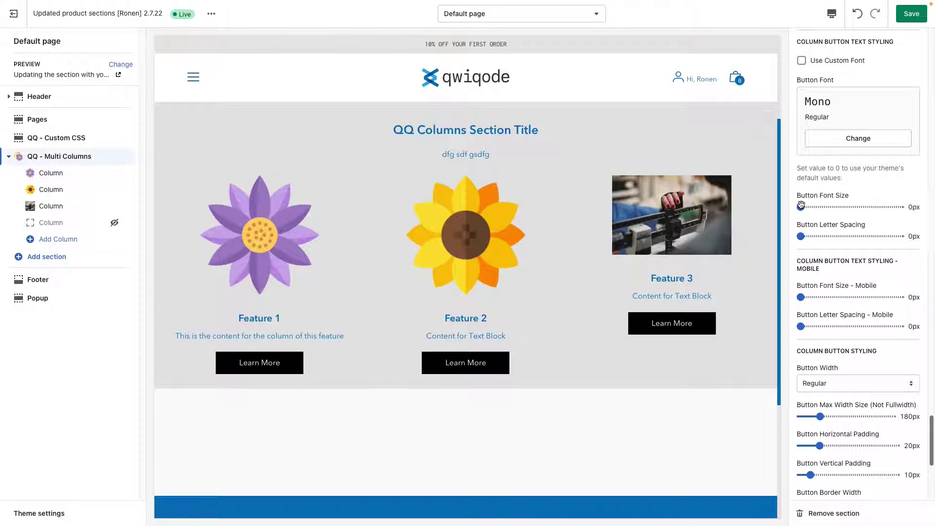
pyautogui.moveTo(801, 206); pyautogui.dragTo(830, 207)
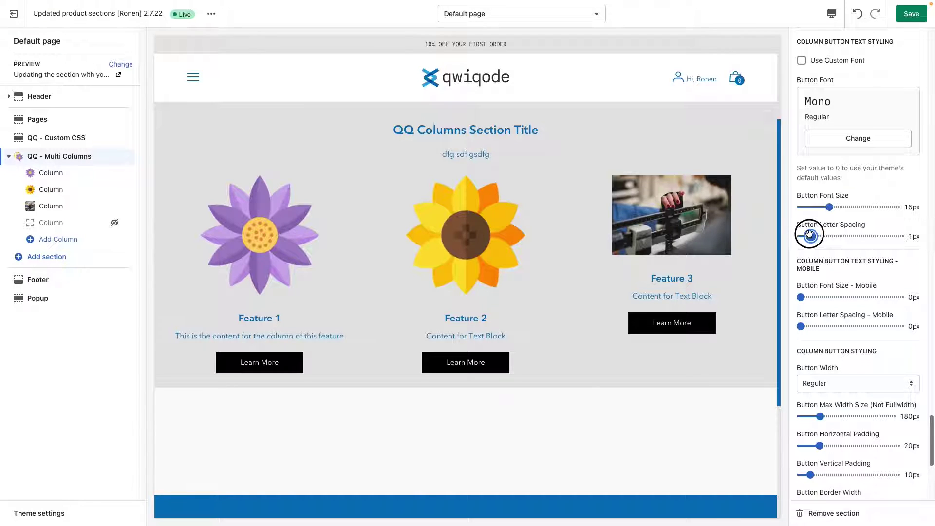
pyautogui.moveTo(803, 236); pyautogui.dragTo(811, 237)
# Set Button Width to Regular instead of Full, with a 180px maximum width
pyautogui.scroll(-1, 863, 285)
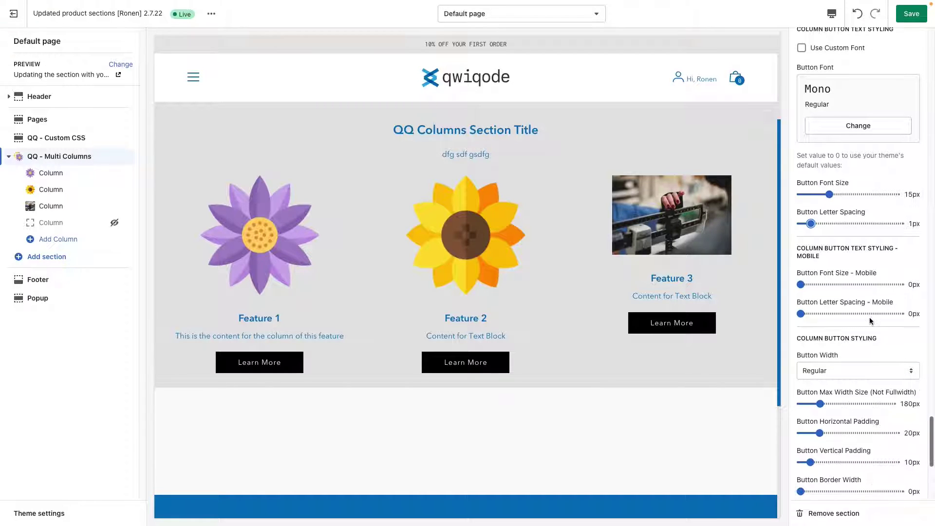
pyautogui.click(858, 336)
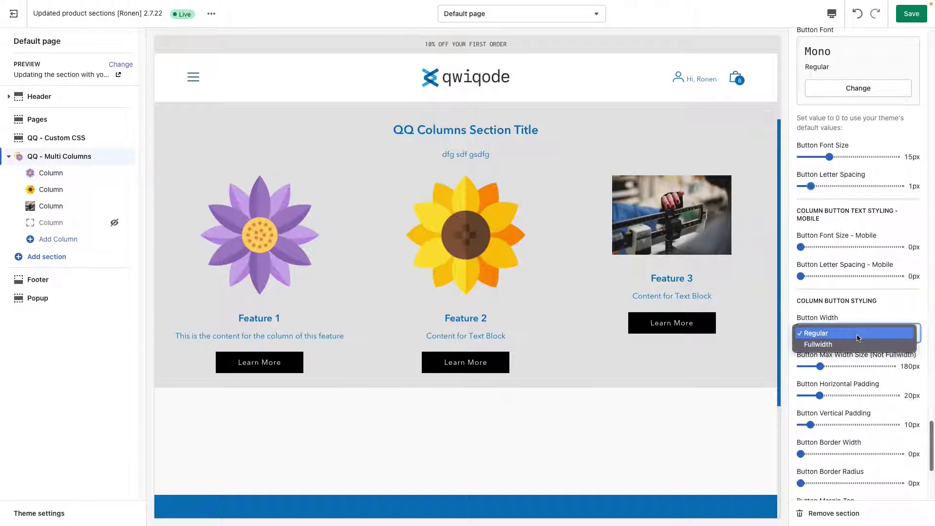
pyautogui.click(848, 344)
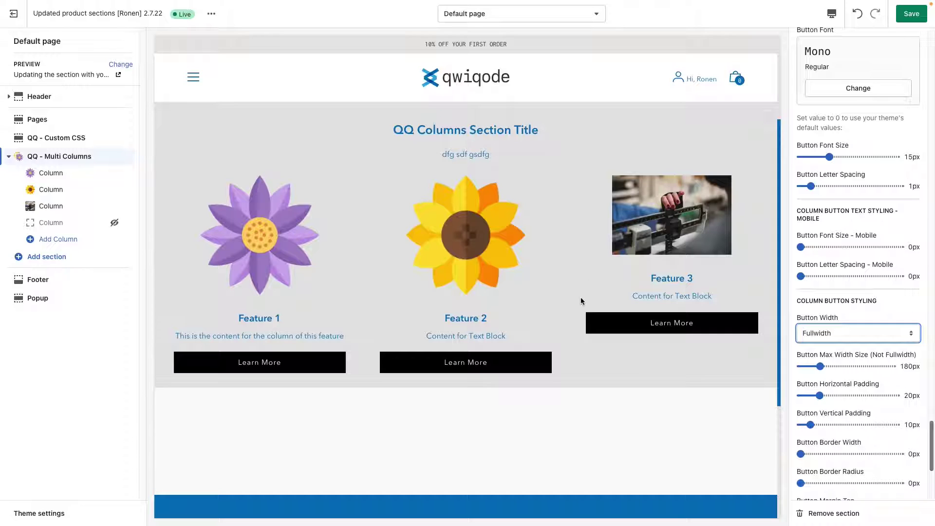
pyautogui.click(871, 335)
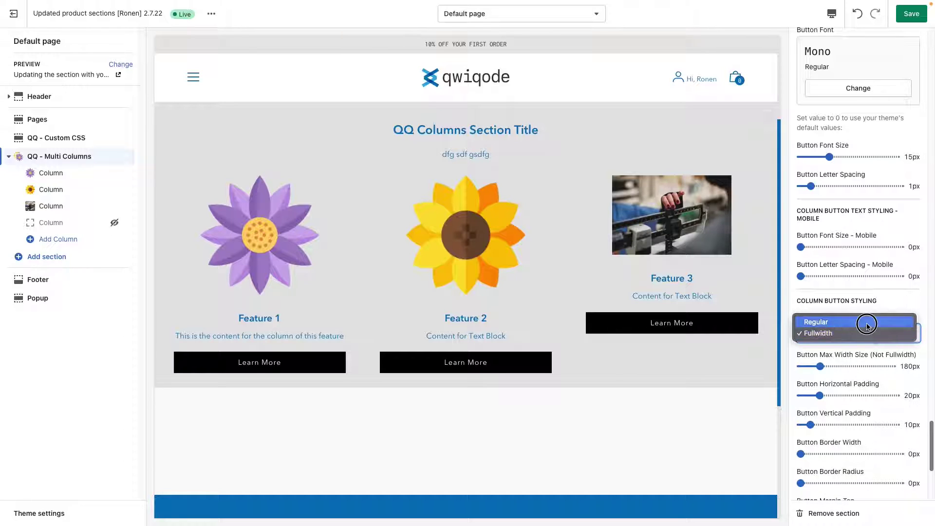
pyautogui.click(867, 322)
pyautogui.moveTo(820, 366)
pyautogui.mouseDown()
pyautogui.moveTo(829, 366)
pyautogui.moveTo(810, 366)
pyautogui.moveTo(820, 366)
pyautogui.mouseUp()
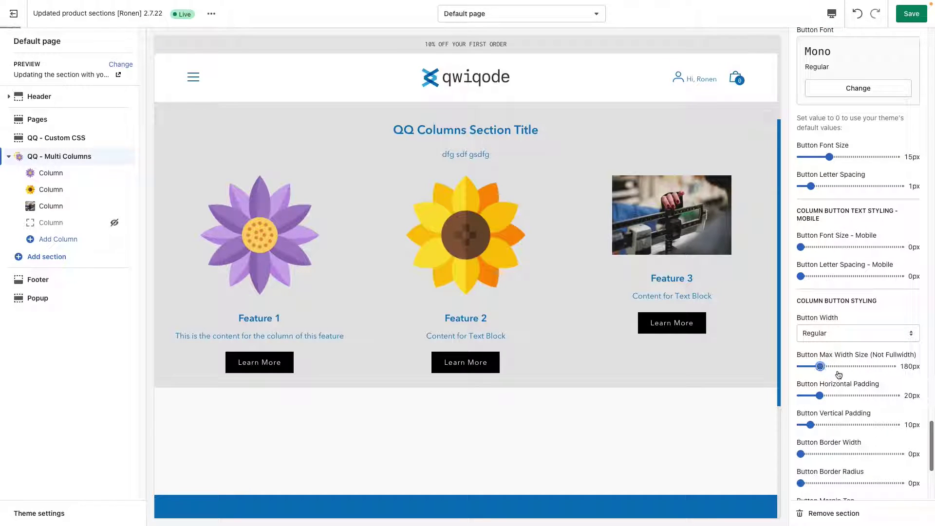
# Give the Learn More buttons 14px vertical padding, 140px max width, 16px radius, 36px top margin
pyautogui.scroll(-3, 873, 396)
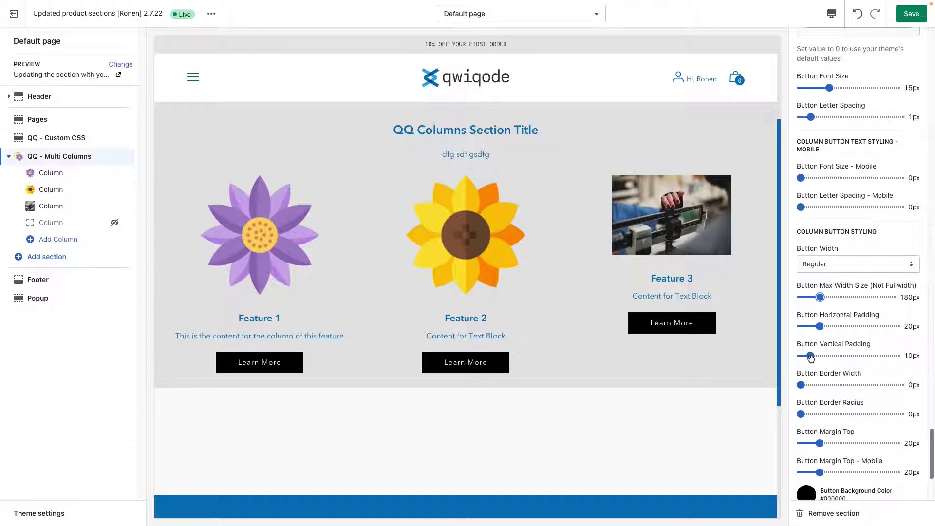
pyautogui.moveTo(810, 357); pyautogui.dragTo(805, 328)
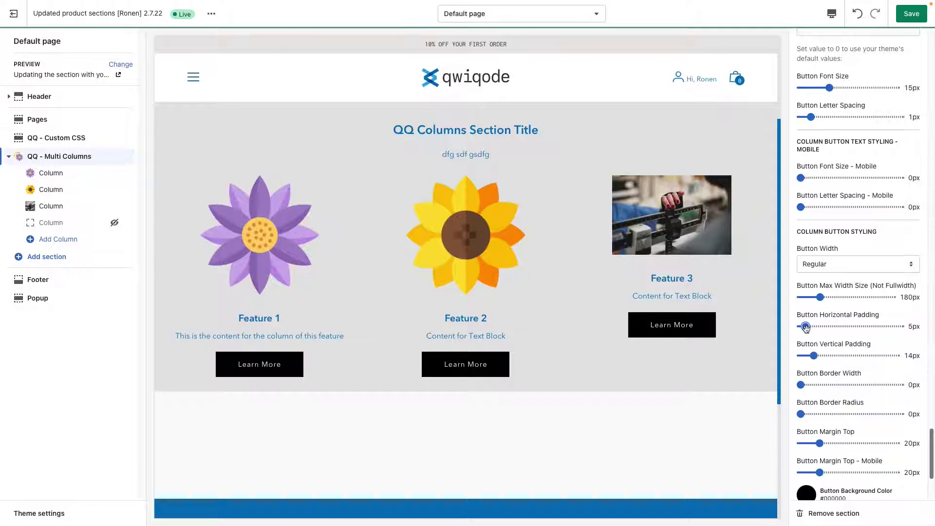
pyautogui.moveTo(820, 296); pyautogui.dragTo(814, 297)
pyautogui.scroll(-1, 855, 412)
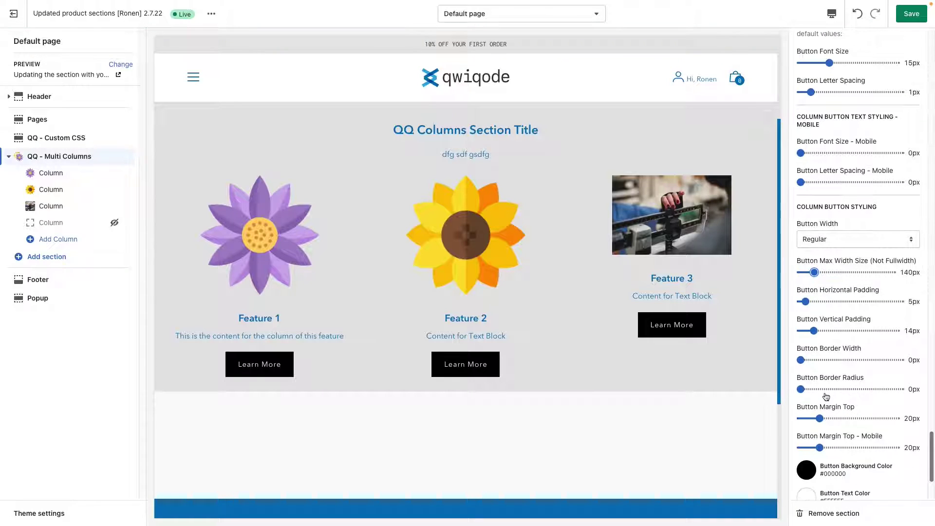
pyautogui.moveTo(800, 388); pyautogui.dragTo(834, 417)
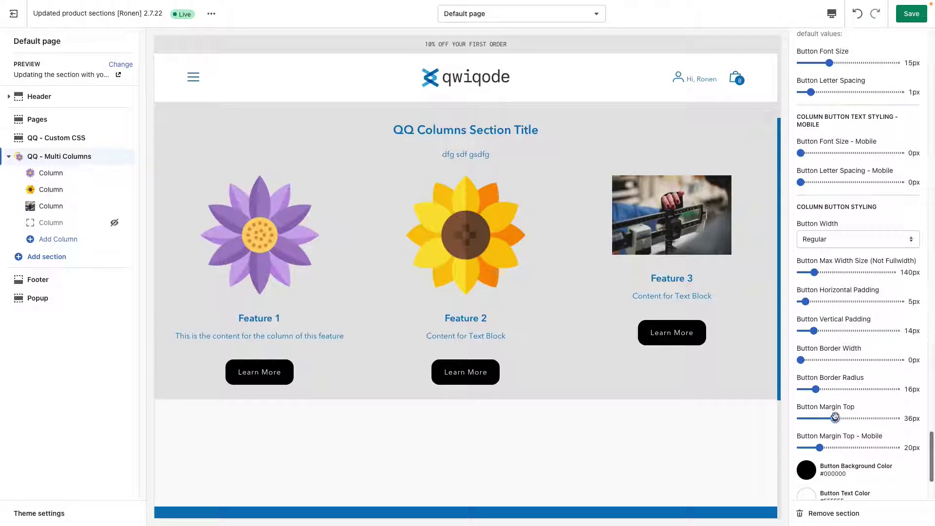
pyautogui.scroll(-2, 834, 415)
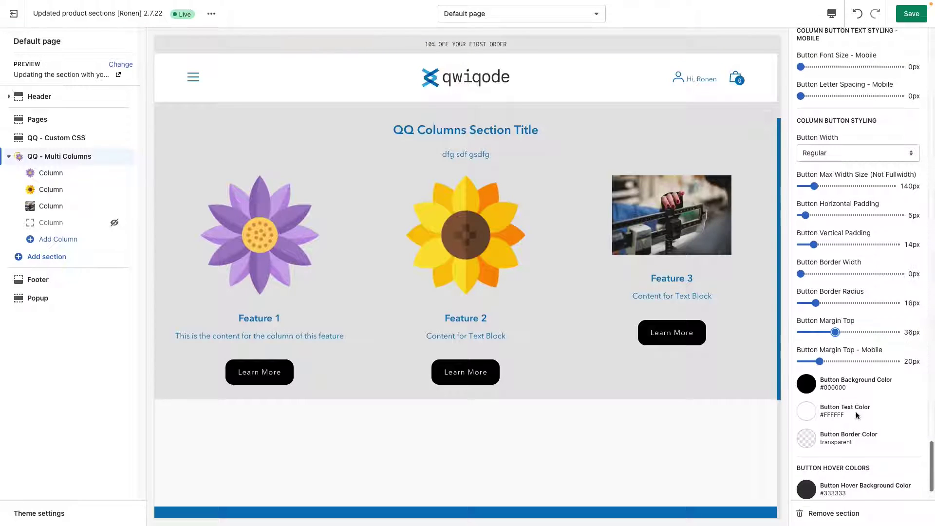
pyautogui.scroll(-1, 857, 414)
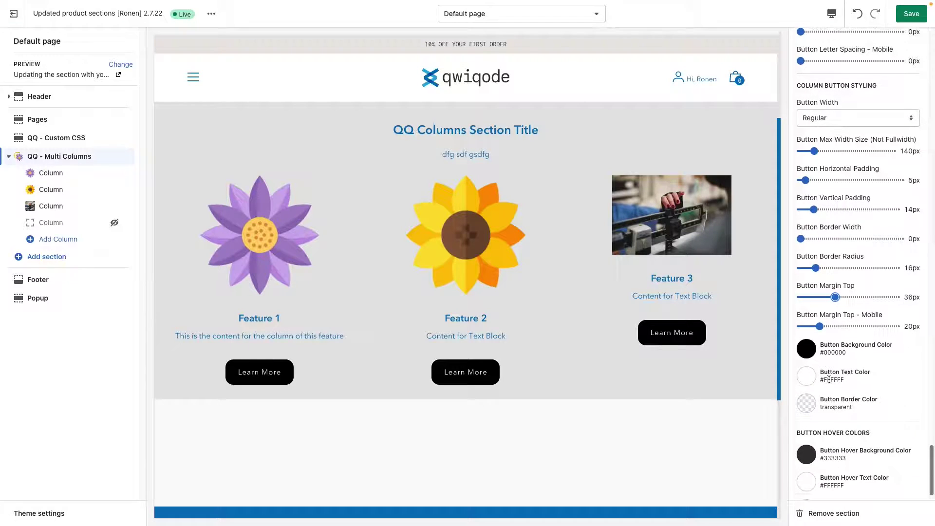
# Set the button text to dark navy and the button border colour to #333333
pyautogui.click(805, 348)
pyautogui.click(838, 324)
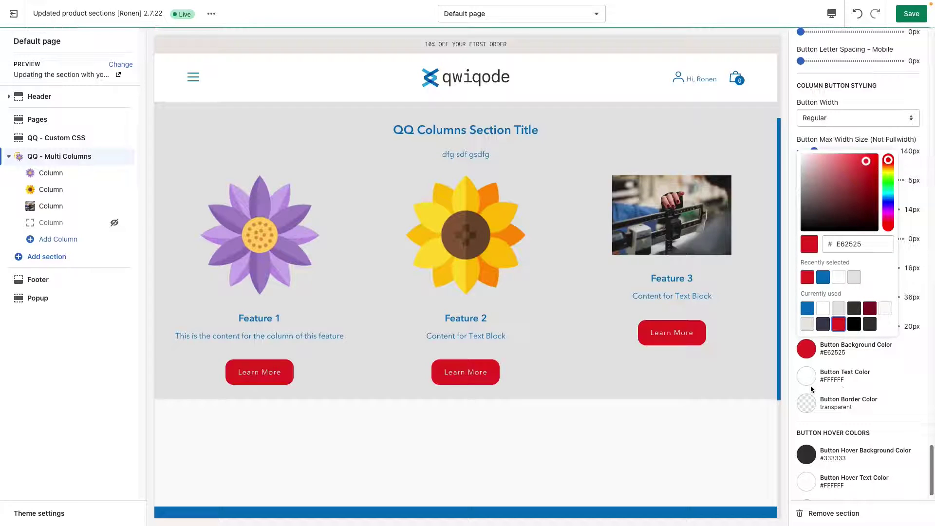
pyautogui.click(823, 383)
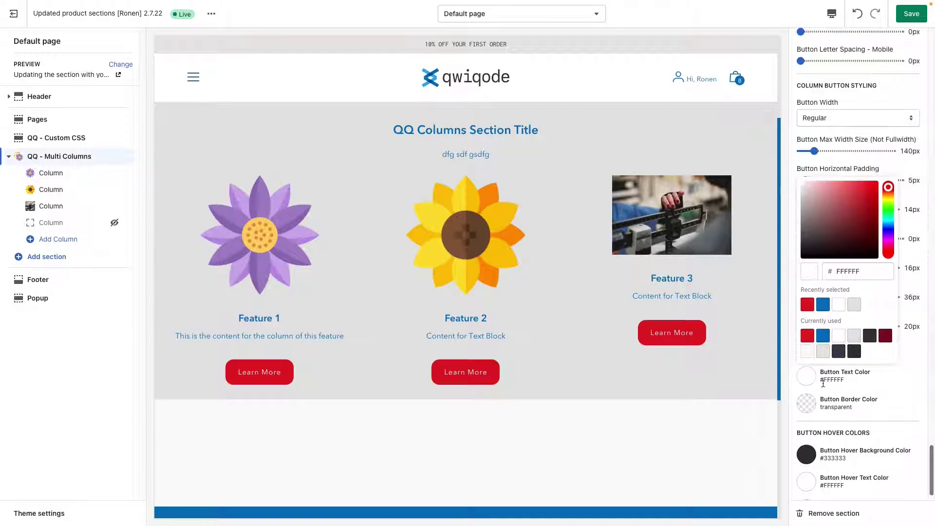
pyautogui.click(838, 356)
pyautogui.click(895, 405)
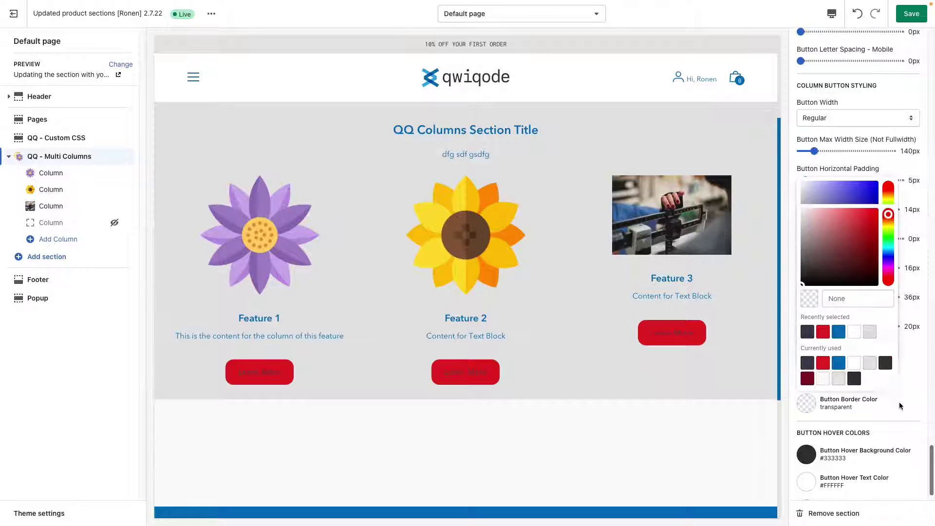
pyautogui.click(892, 418)
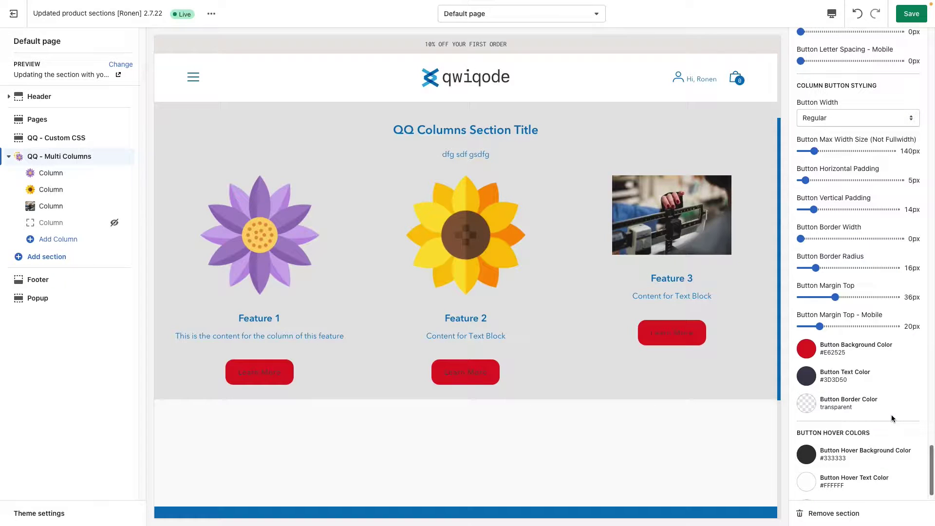
pyautogui.click(806, 404)
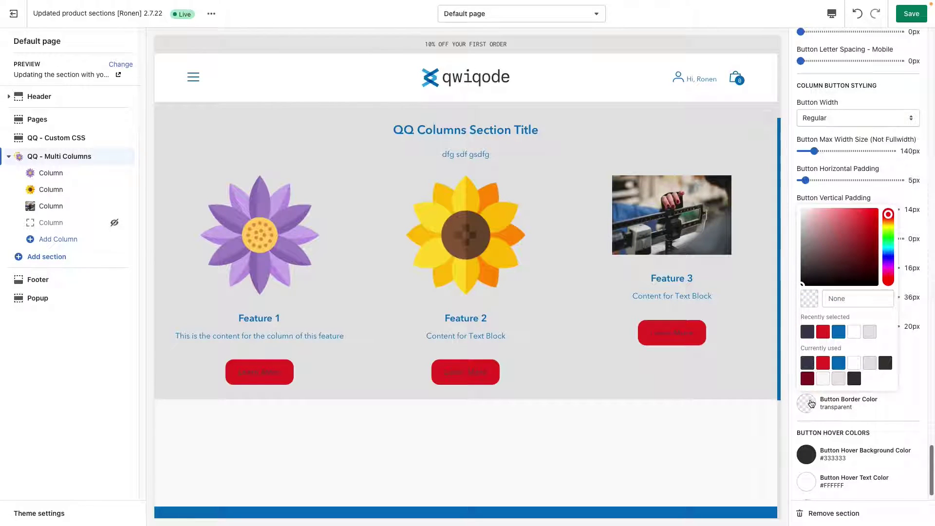
pyautogui.click(854, 379)
pyautogui.click(878, 407)
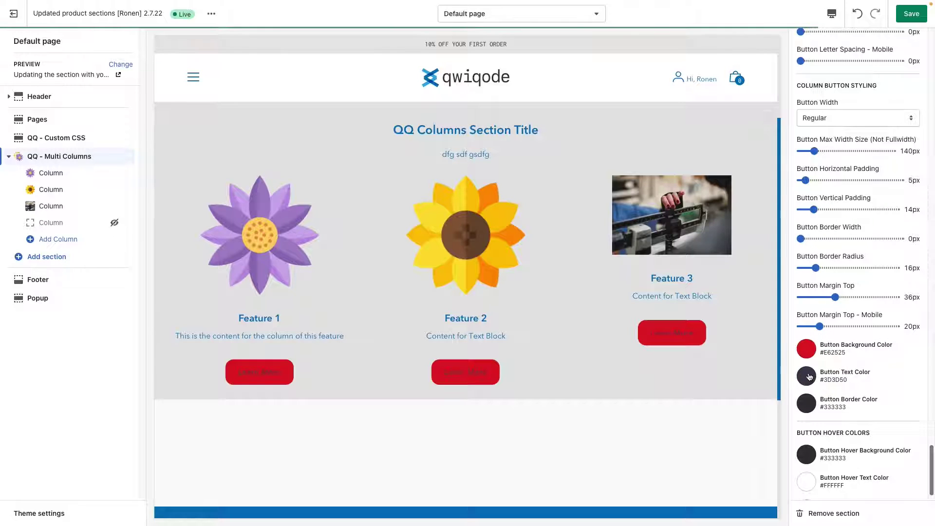
# Clear the button background to transparent and set a 1px border width
pyautogui.click(807, 353)
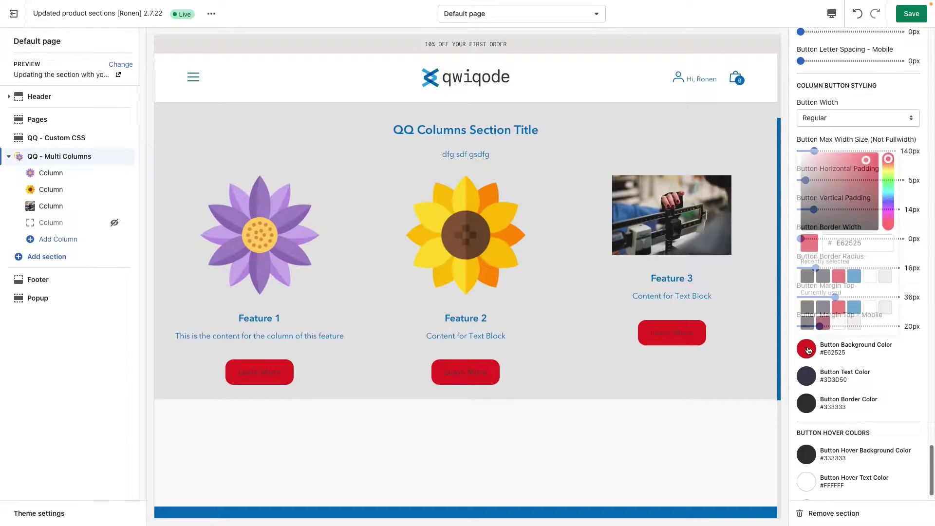
pyautogui.doubleClick(856, 245)
pyautogui.press('BackSpace')
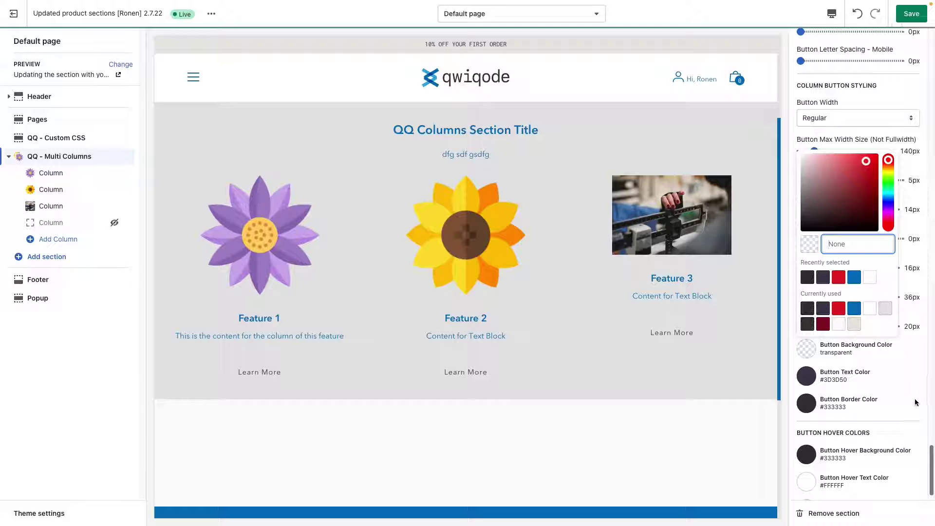
pyautogui.click(907, 405)
pyautogui.click(907, 408)
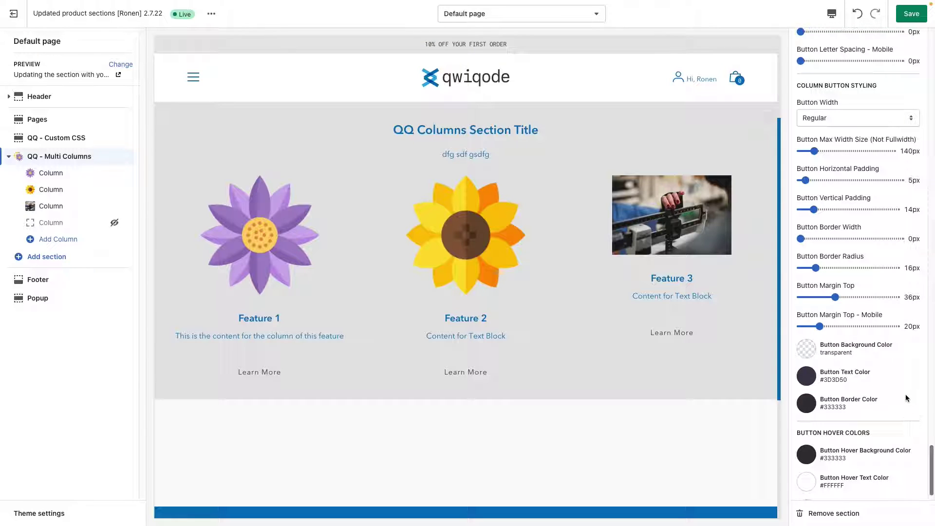
pyautogui.moveTo(800, 238); pyautogui.dragTo(804, 238)
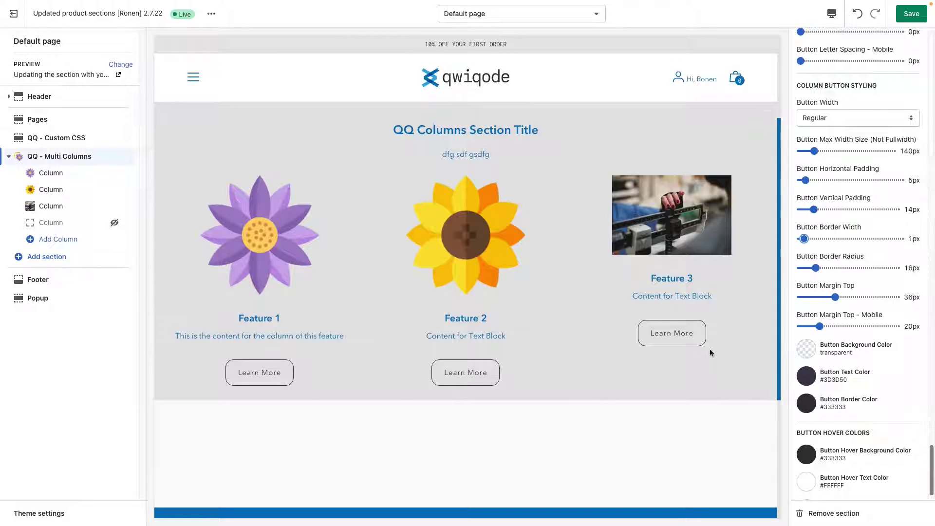
pyautogui.scroll(-1, 886, 433)
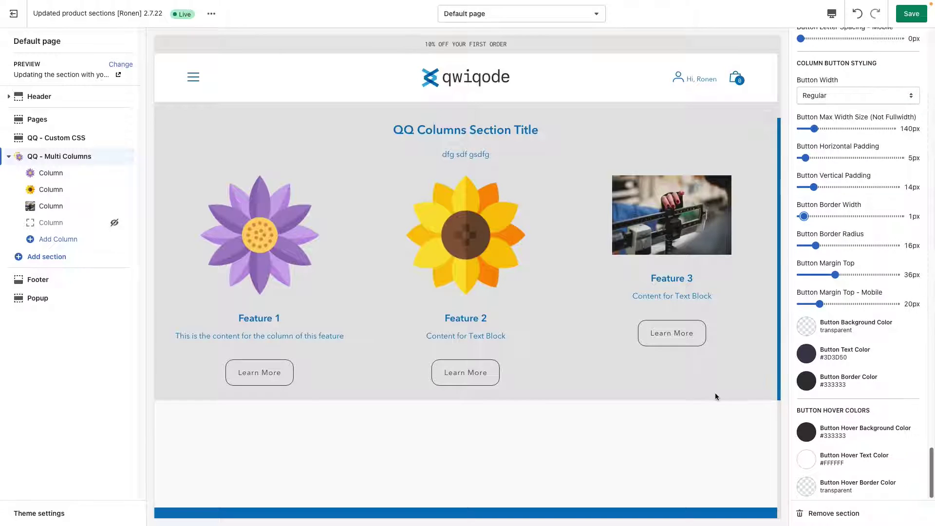
pyautogui.scroll(10, 828, 309)
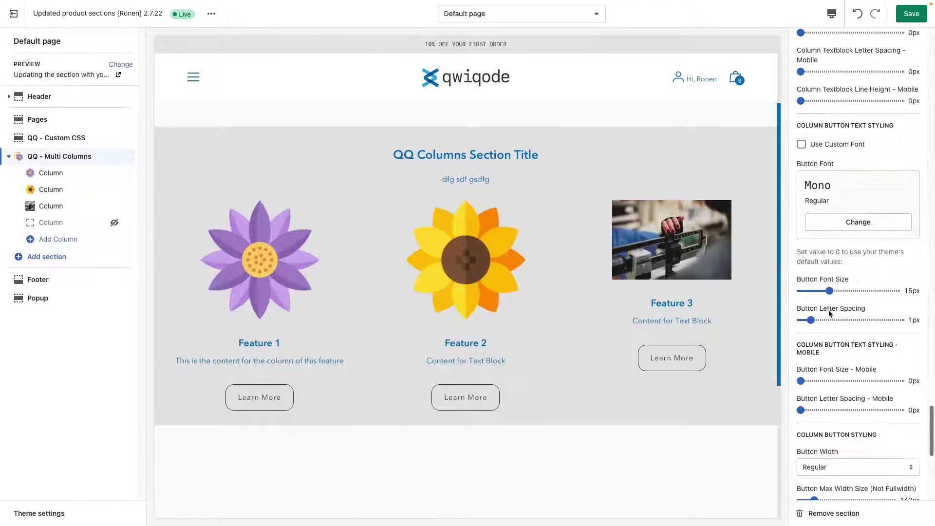
pyautogui.scroll(10, 829, 309)
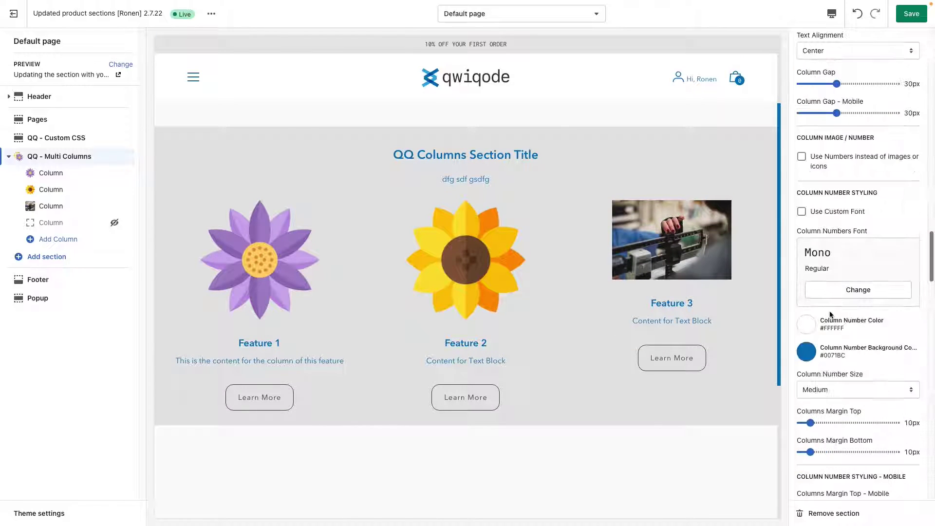
pyautogui.scroll(10, 831, 316)
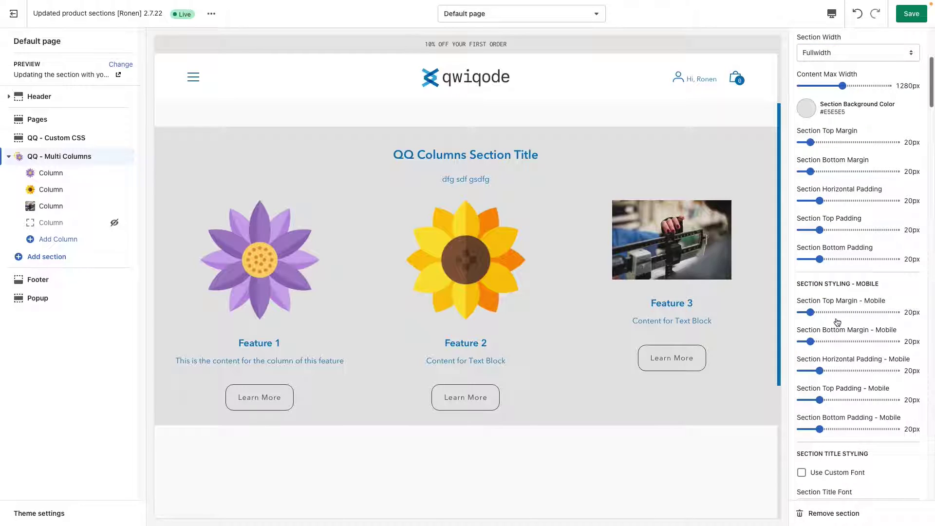
pyautogui.scroll(1, 837, 321)
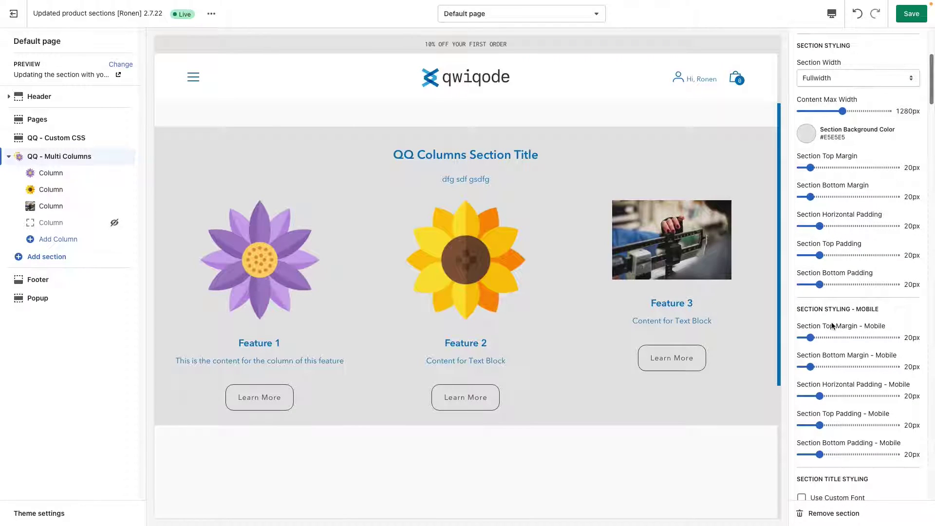
pyautogui.scroll(1, 817, 208)
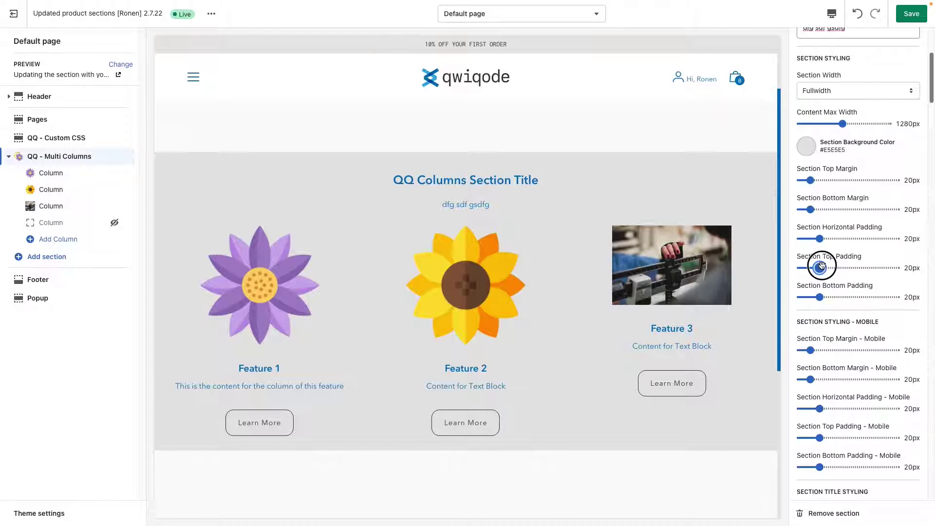
# Set Section Top Padding to 50px and Section Bottom Padding to 65px
pyautogui.moveTo(820, 267); pyautogui.dragTo(842, 267)
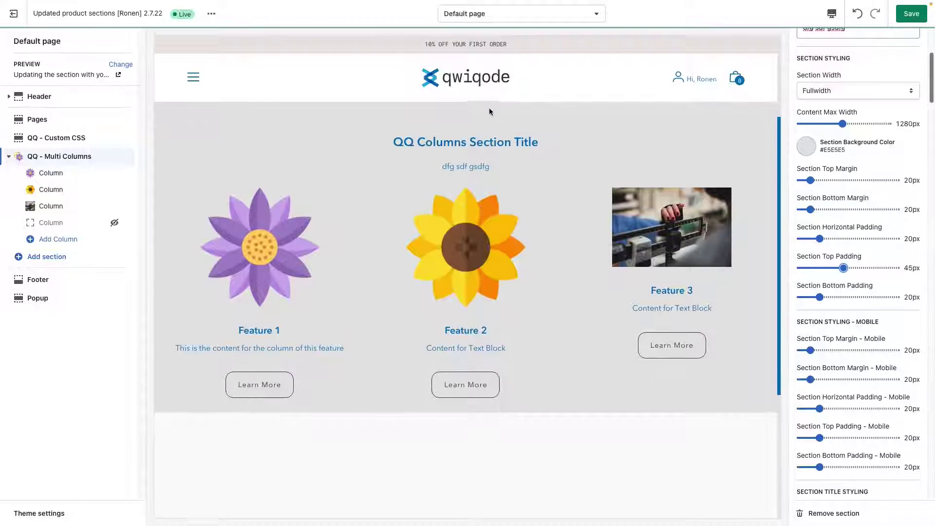
pyautogui.moveTo(821, 295); pyautogui.dragTo(848, 267)
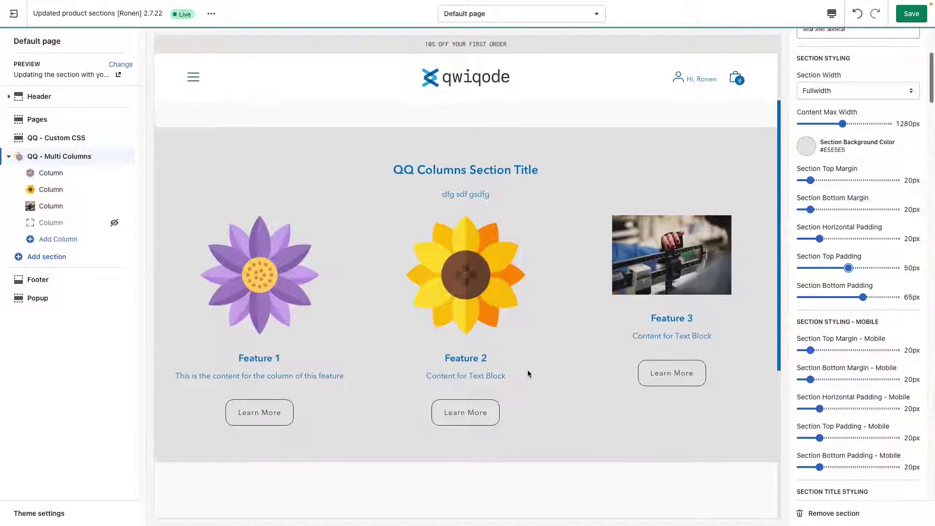